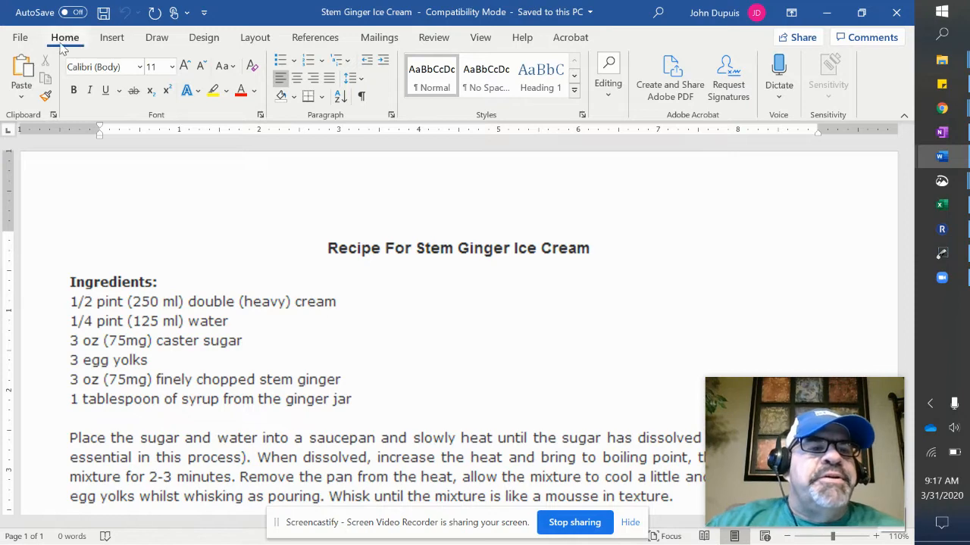
Go to Word's start page and begin searching recent documents and templates.
{"action": "left_click", "coordinate": [19, 39]}
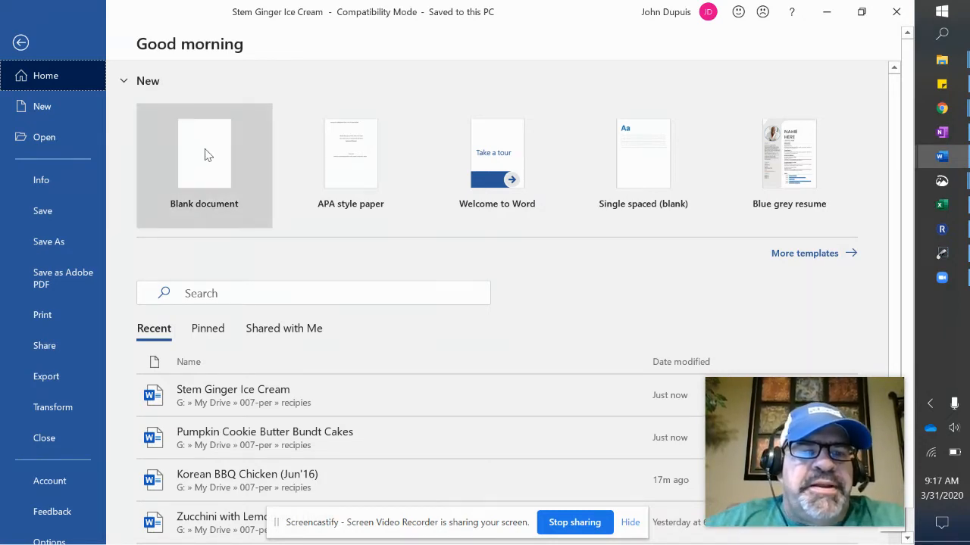
{"action": "left_click", "coordinate": [239, 296]}
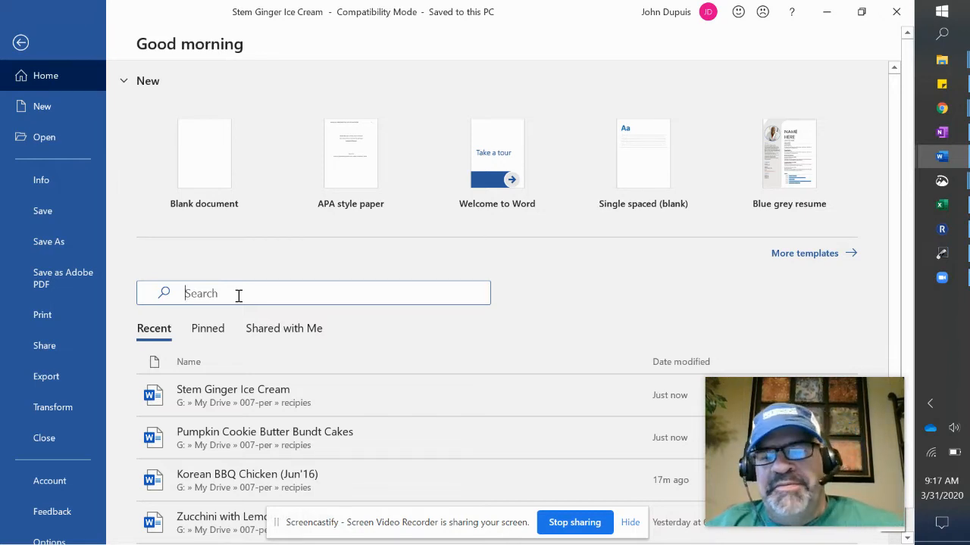
{"action": "type", "text": "APA"}
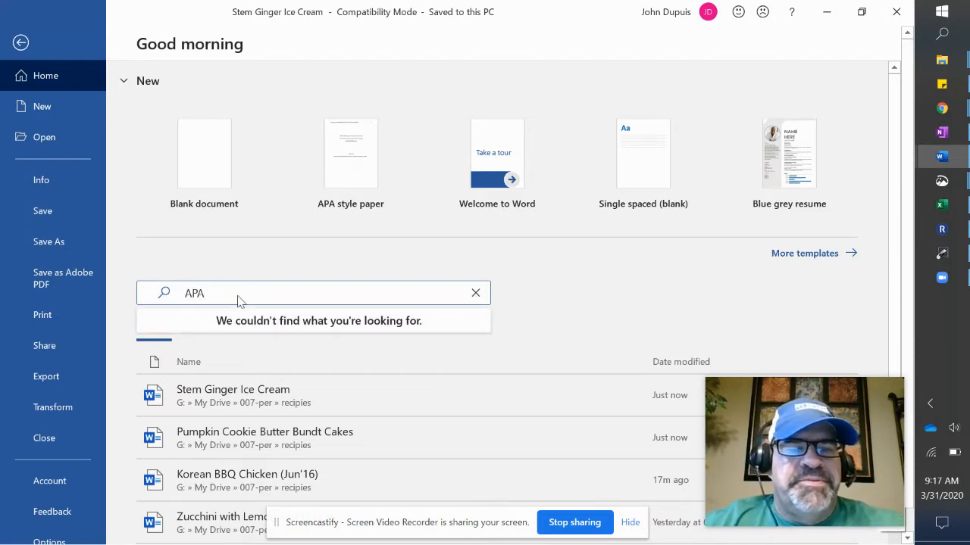
{"action": "left_click", "coordinate": [561, 305]}
{"action": "left_click", "coordinate": [421, 296]}
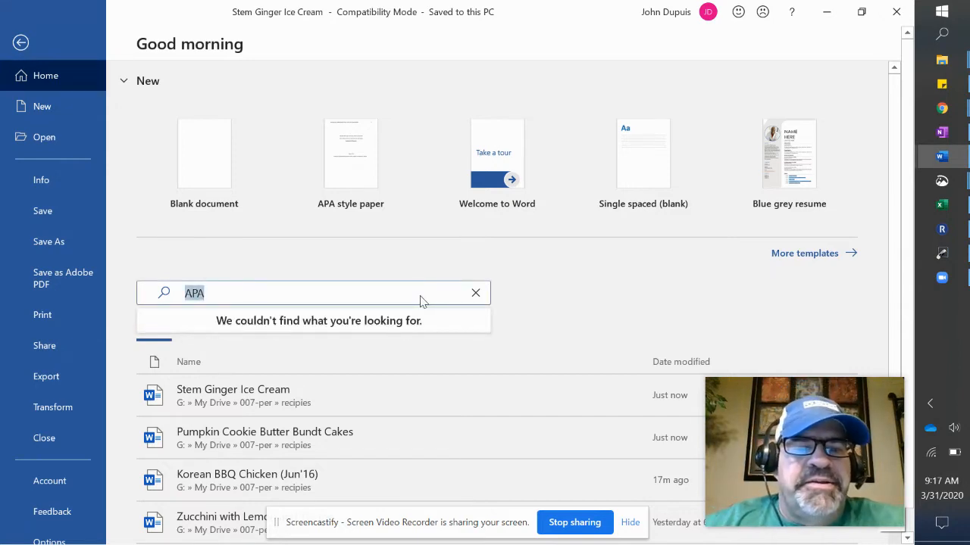
{"action": "left_click_drag", "start_coordinate": [242, 295], "coordinate": [171, 292]}
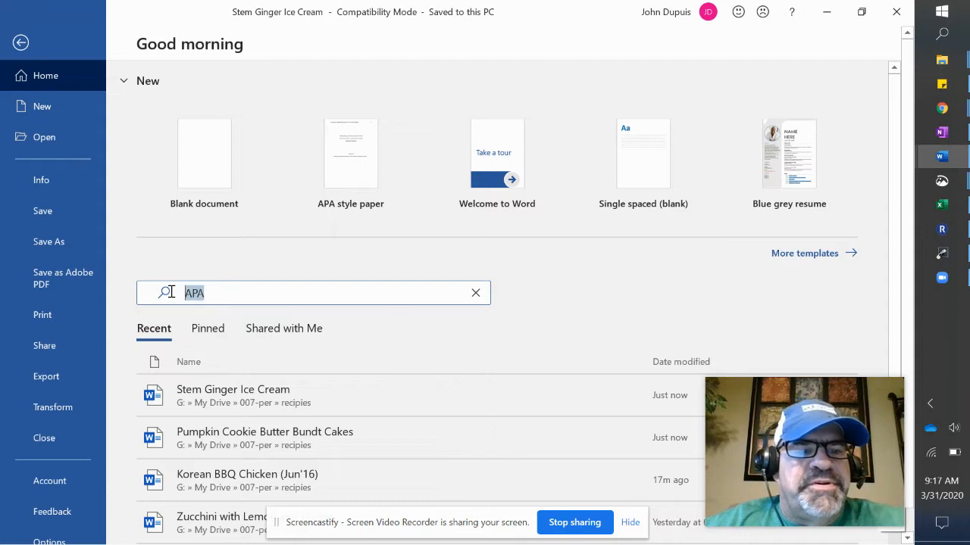
{"action": "left_click", "coordinate": [475, 294]}
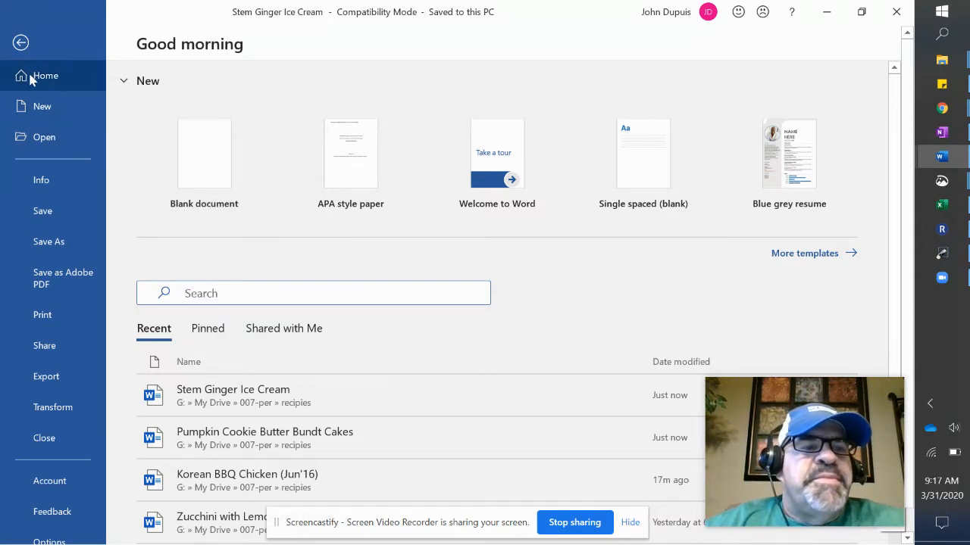
Search online templates for 'APA' and create a new document from the APA style paper template.
{"action": "left_click", "coordinate": [40, 111]}
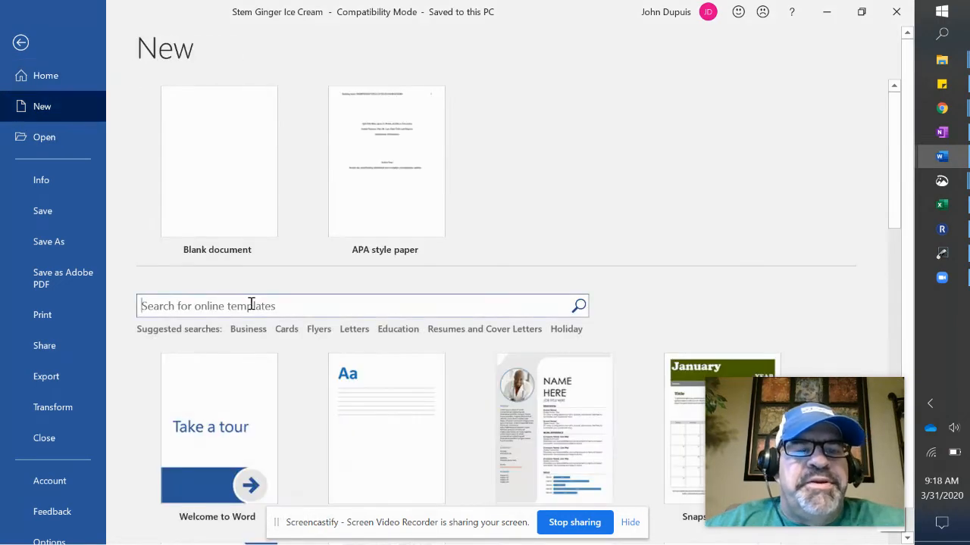
{"action": "left_click", "coordinate": [251, 306]}
{"action": "type", "text": "APA"}
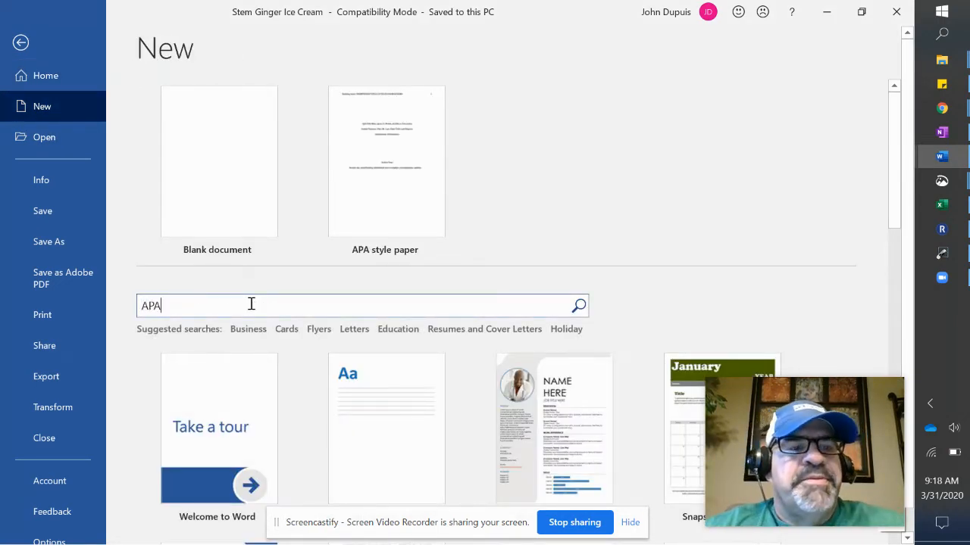
{"action": "left_click", "coordinate": [579, 307]}
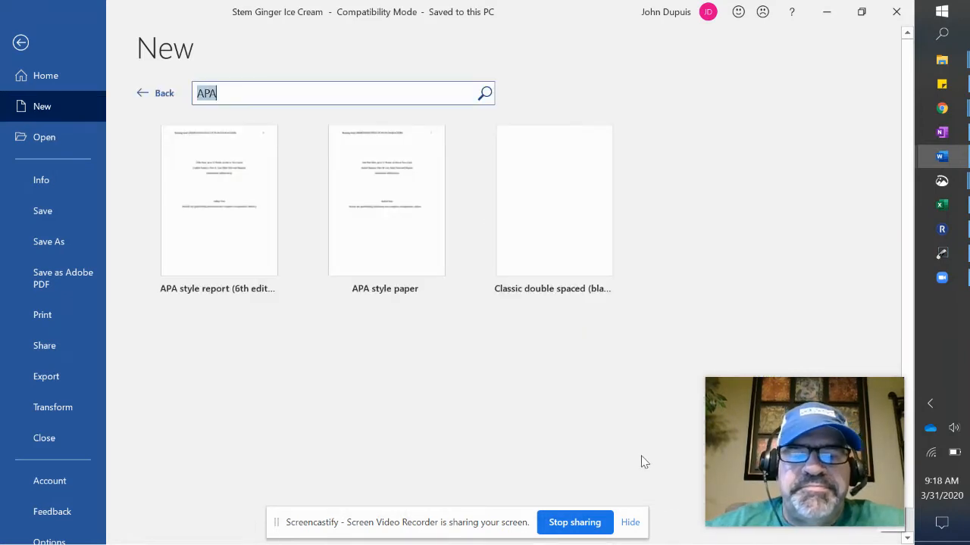
{"action": "left_click", "coordinate": [626, 524]}
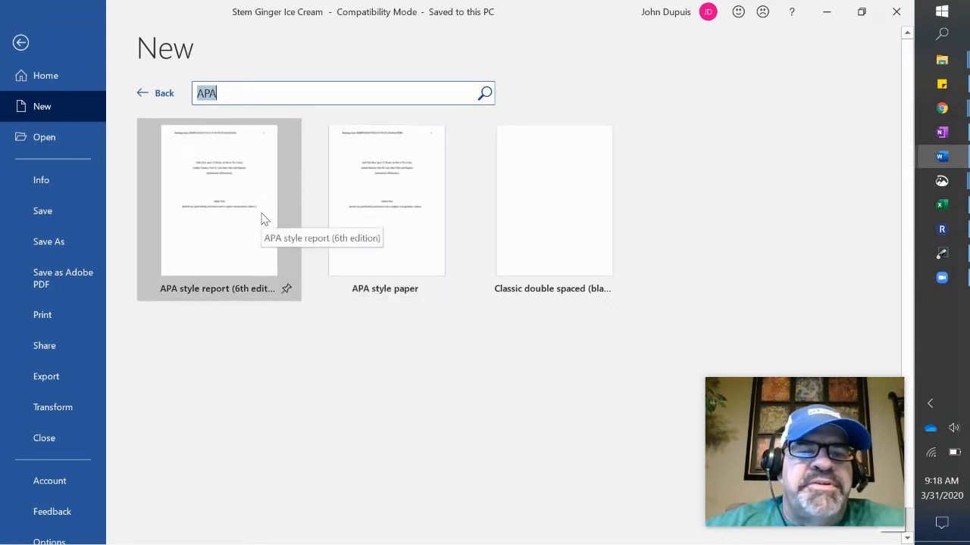
{"action": "left_click", "coordinate": [362, 236]}
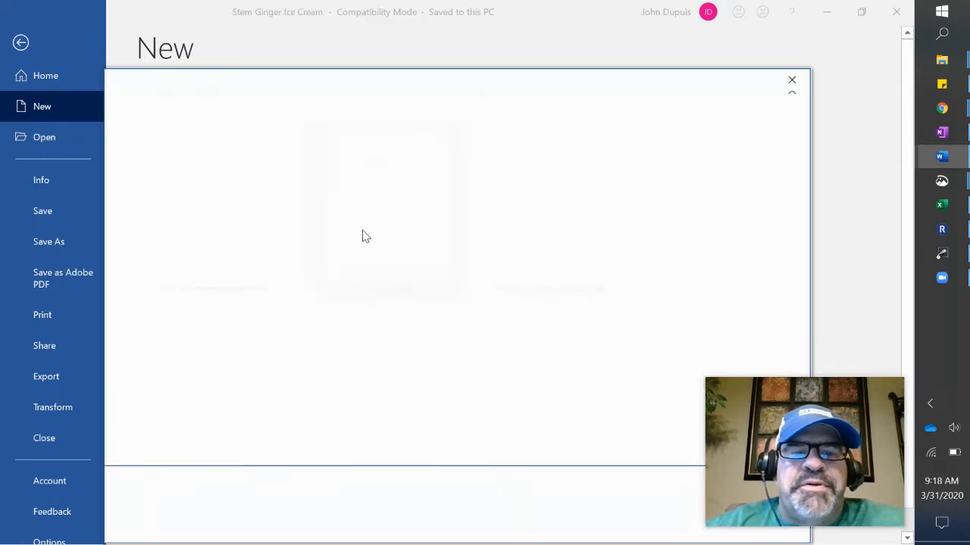
{"action": "left_click", "coordinate": [569, 292]}
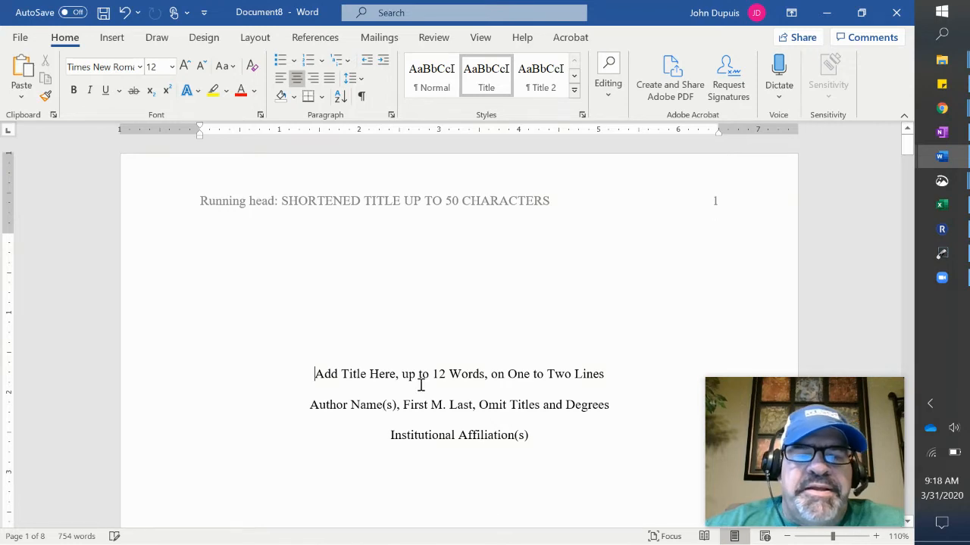
{"action": "scroll", "coordinate": [424, 388], "scroll_direction": "down", "scroll_amount": 5}
{"action": "scroll", "coordinate": [425, 387], "scroll_direction": "down", "scroll_amount": 2}
{"action": "scroll", "coordinate": [425, 388], "scroll_direction": "up", "scroll_amount": 6}
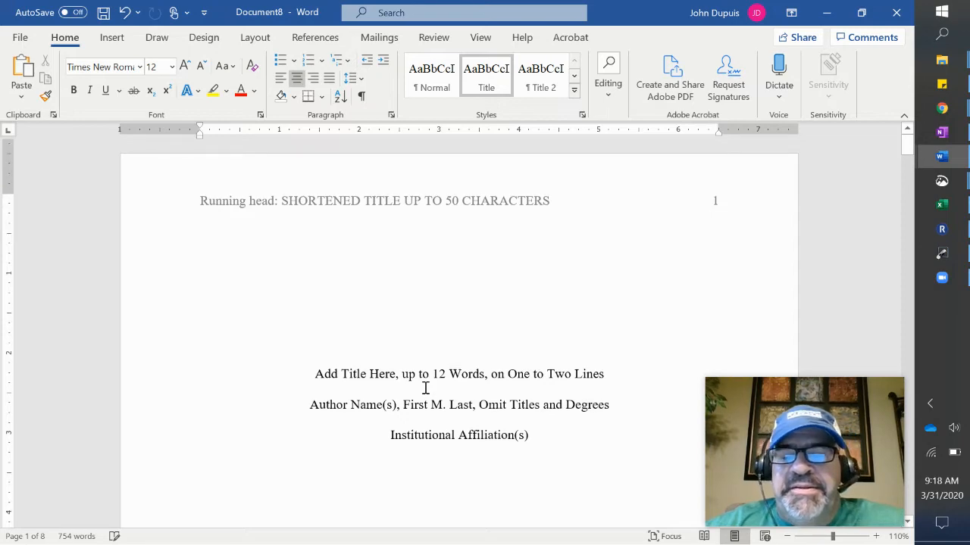
{"action": "scroll", "coordinate": [425, 388], "scroll_direction": "down", "scroll_amount": 9}
{"action": "scroll", "coordinate": [425, 388], "scroll_direction": "down", "scroll_amount": 10}
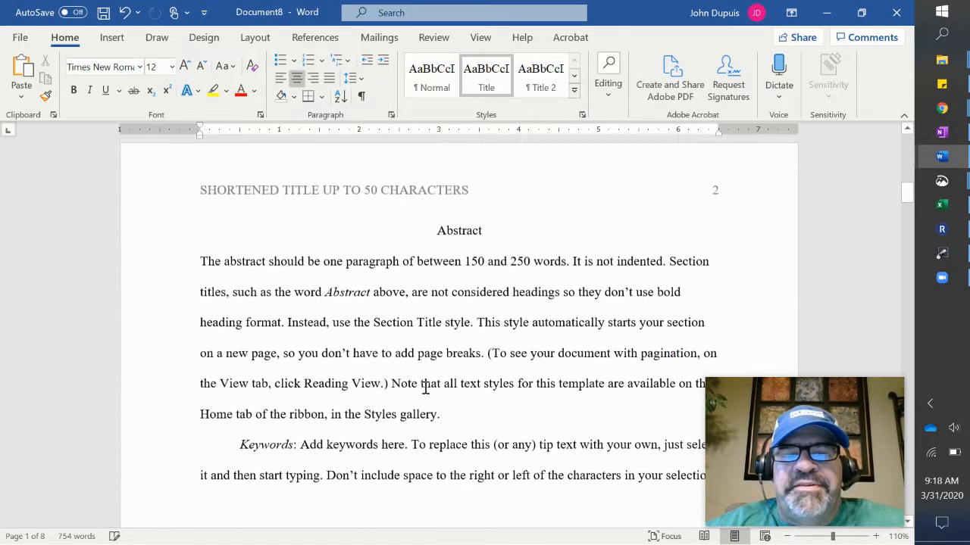
{"action": "scroll", "coordinate": [425, 388], "scroll_direction": "down", "scroll_amount": 8}
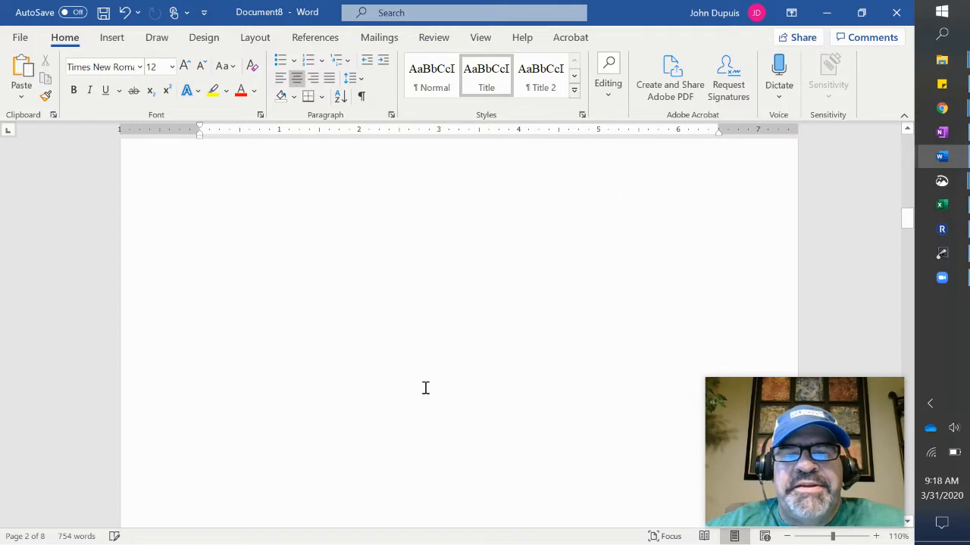
{"action": "scroll", "coordinate": [425, 388], "scroll_direction": "up", "scroll_amount": 20}
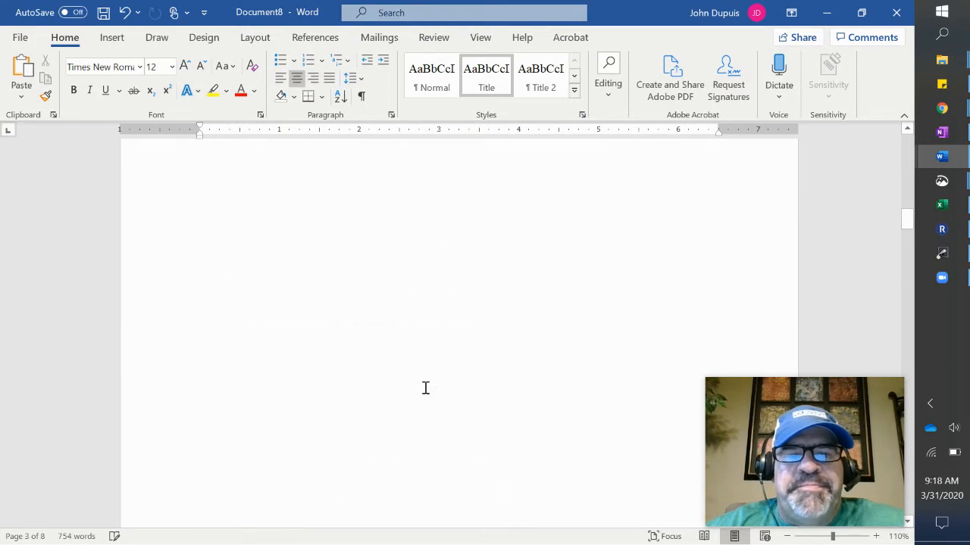
{"action": "scroll", "coordinate": [425, 388], "scroll_direction": "up", "scroll_amount": 3}
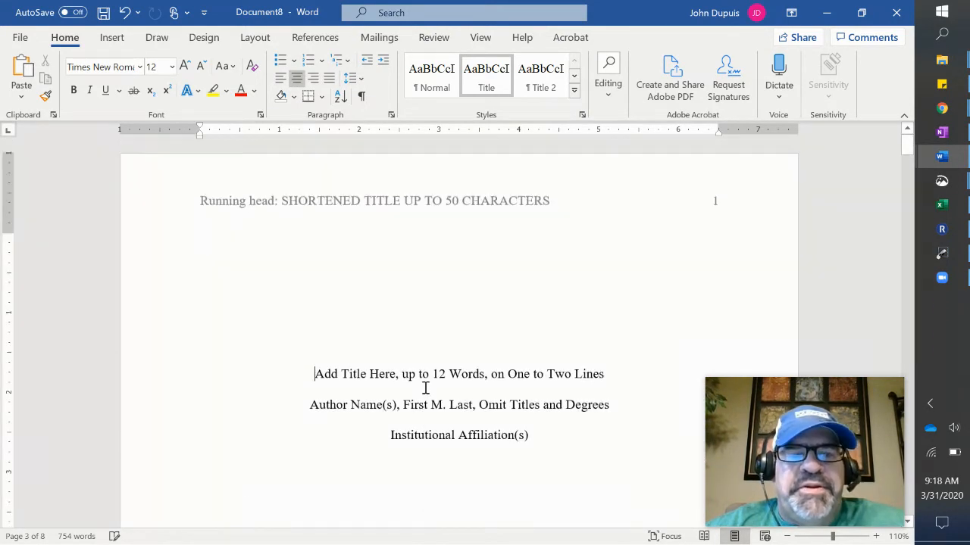
Retitle the report 'Attracting Monarch Butterflies with a Variety of Pollinator Plants', with the second line centred and unindented.
{"action": "triple_click", "coordinate": [605, 377]}
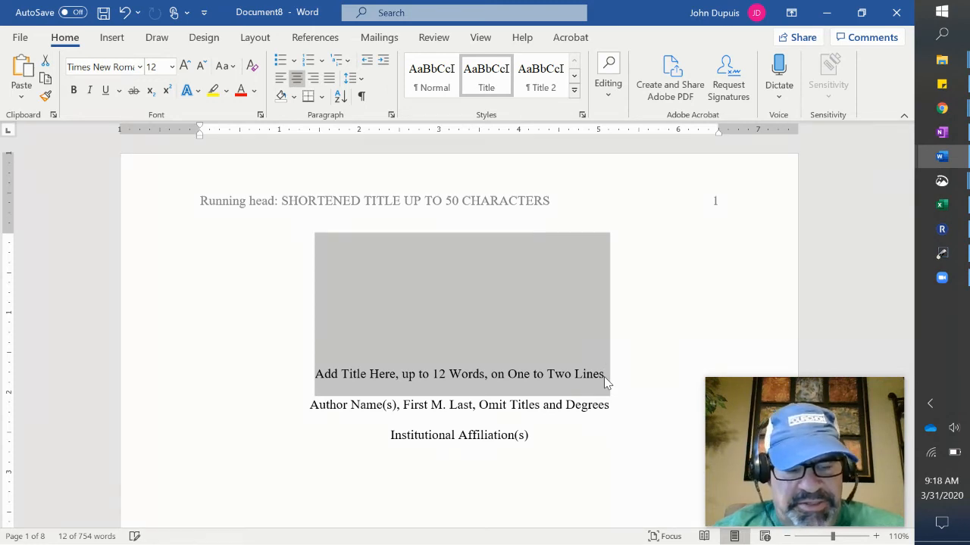
{"action": "type", "text": "Attracting M"}
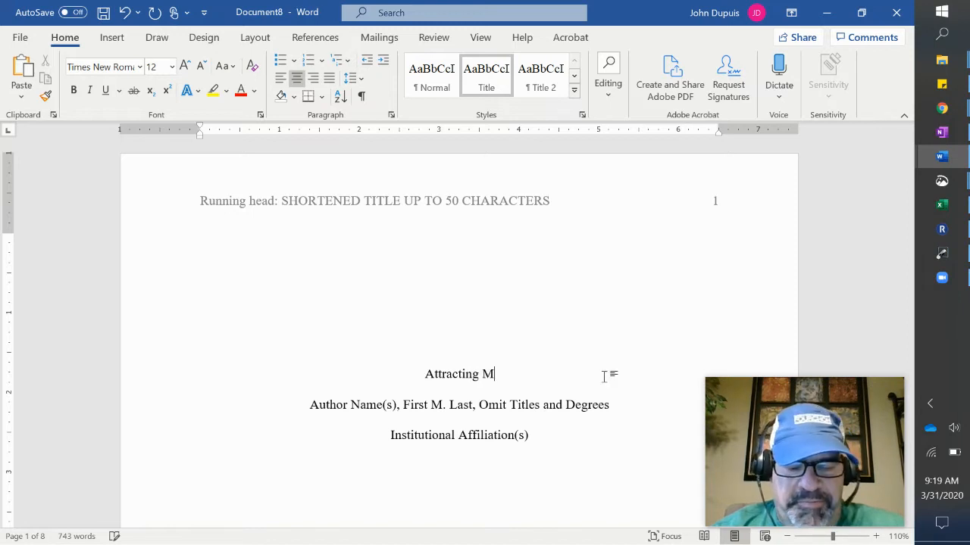
{"action": "type", "text": "onarc"}
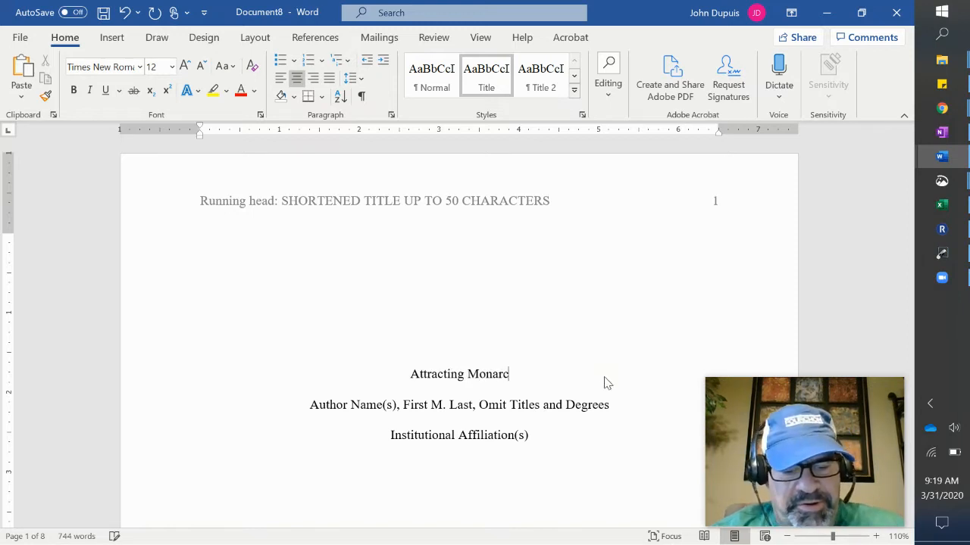
{"action": "type", "text": "h Butterflies"}
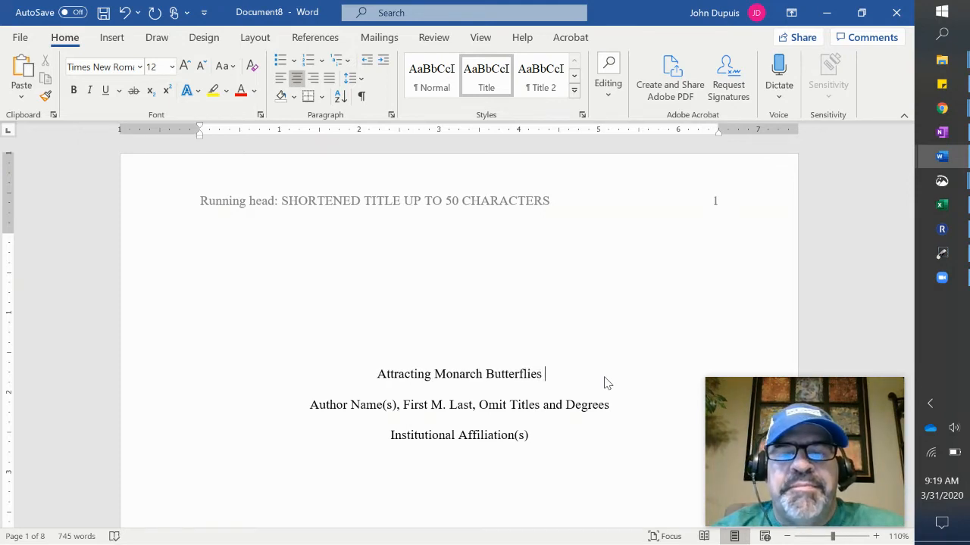
{"action": "type", "text": " with"}
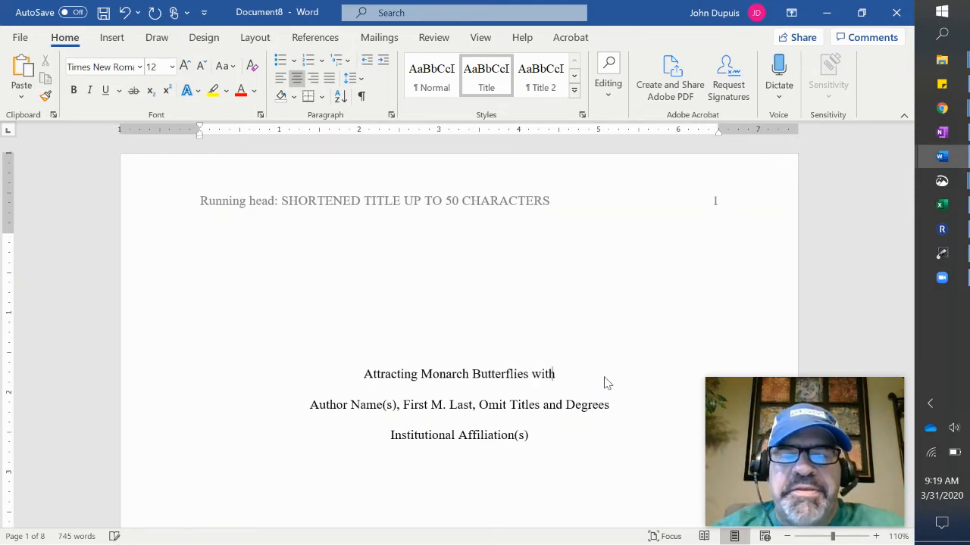
{"action": "type", "text": " a Variety "}
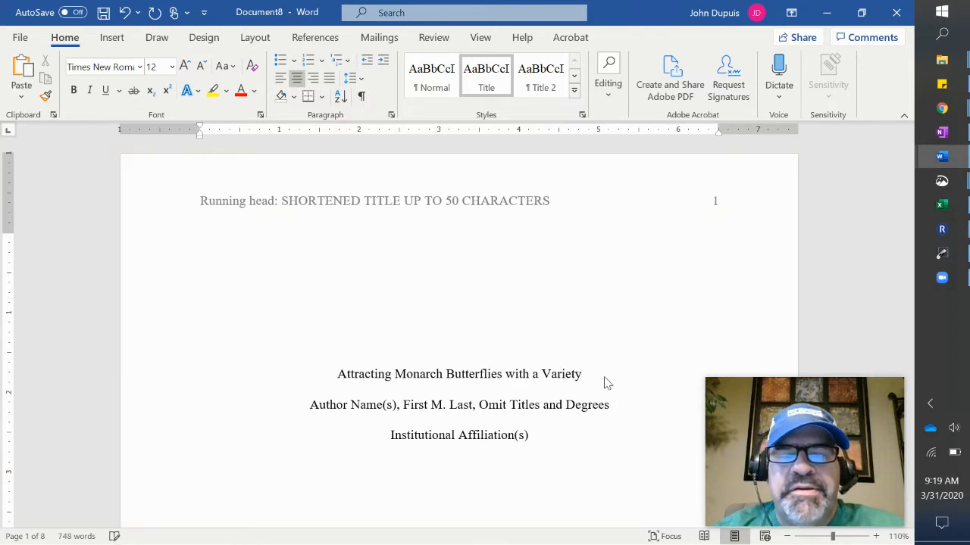
{"action": "type", "text": "of"}
{"action": "key", "text": "Return"}
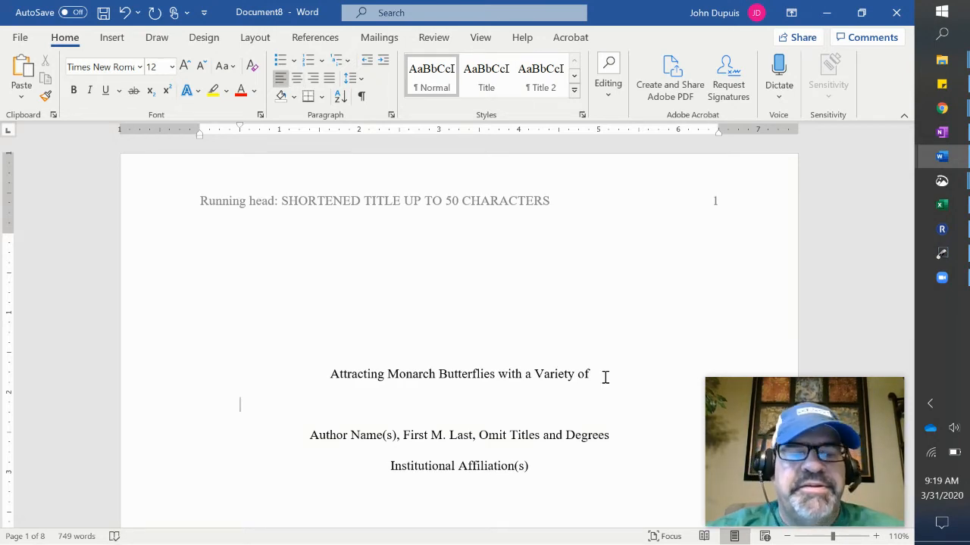
{"action": "key", "text": "ctrl+e"}
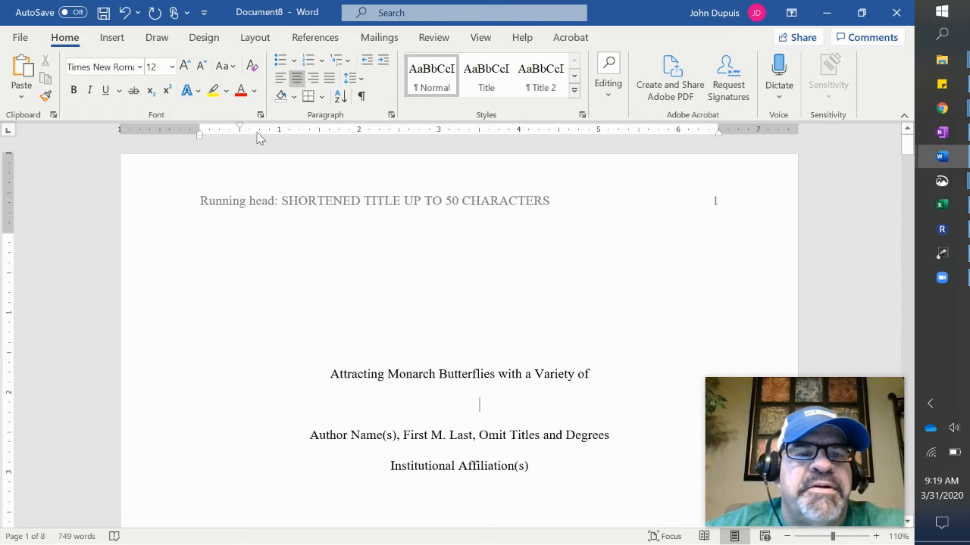
{"action": "left_click_drag", "start_coordinate": [240, 127], "coordinate": [201, 138]}
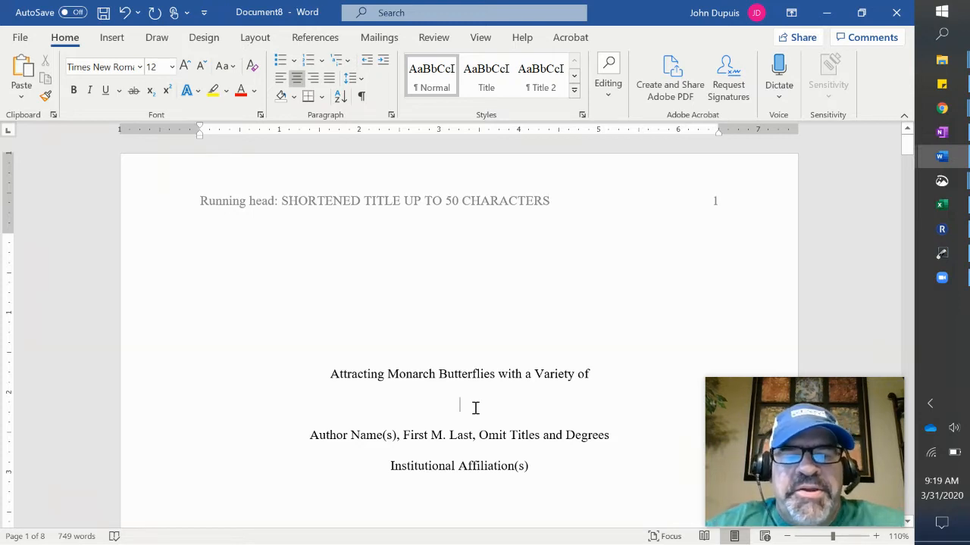
{"action": "type", "text": "Pol"}
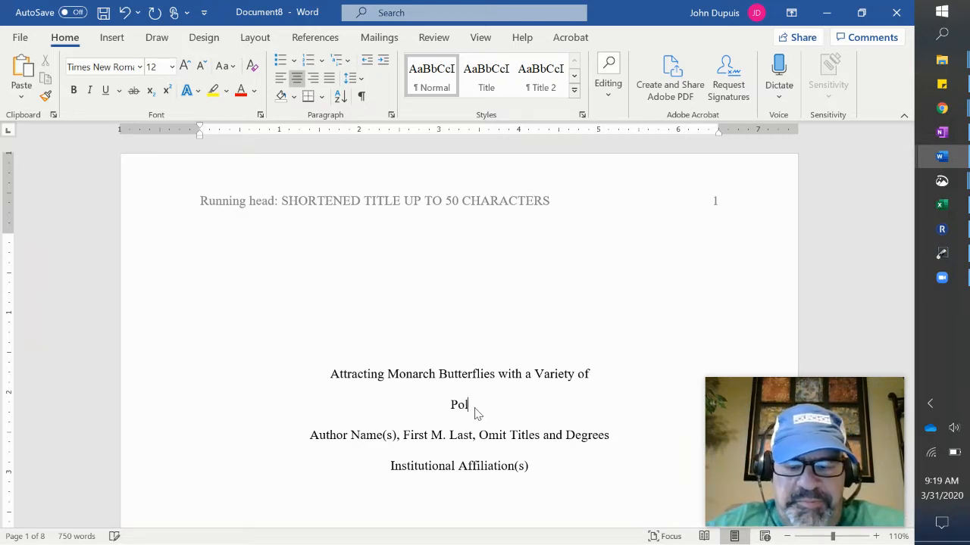
{"action": "type", "text": "linator "}
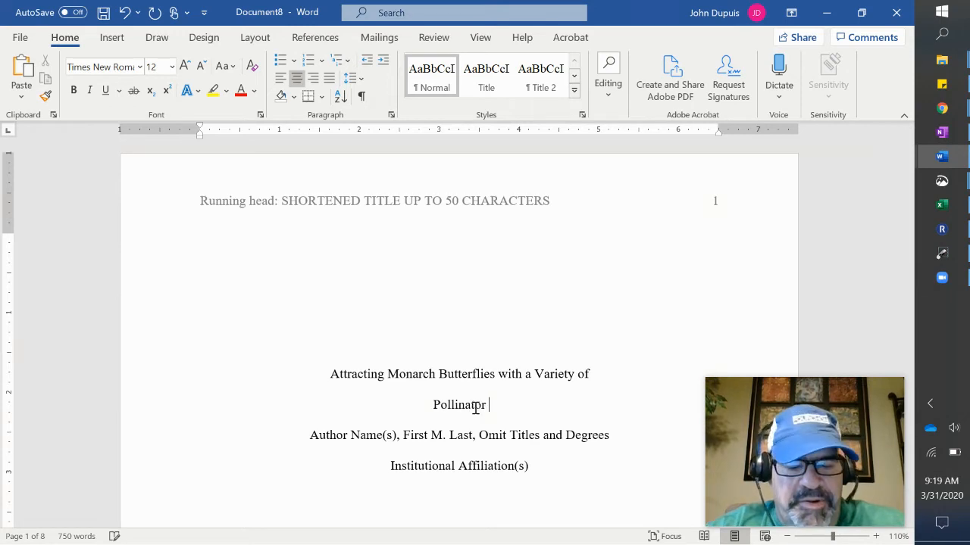
{"action": "type", "text": "Plants"}
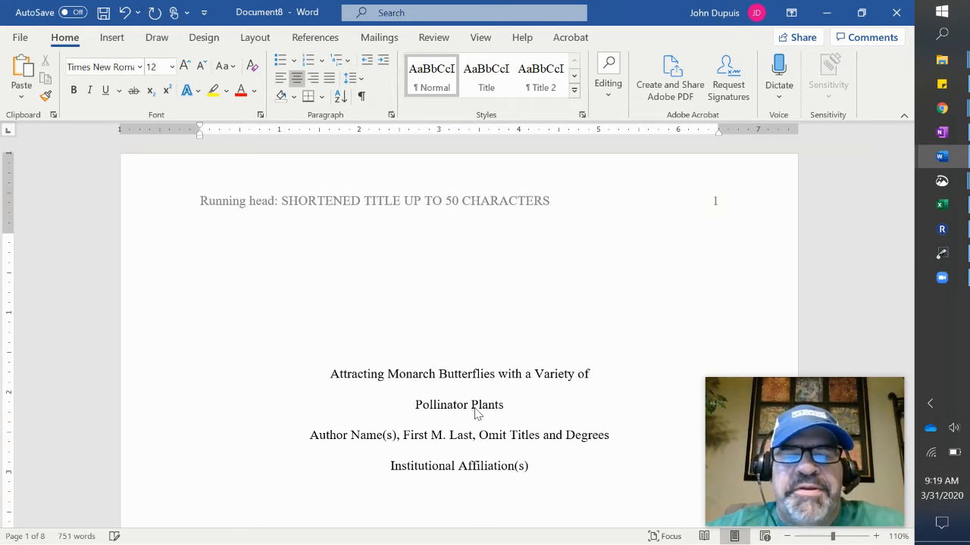
{"action": "triple_click", "coordinate": [497, 439]}
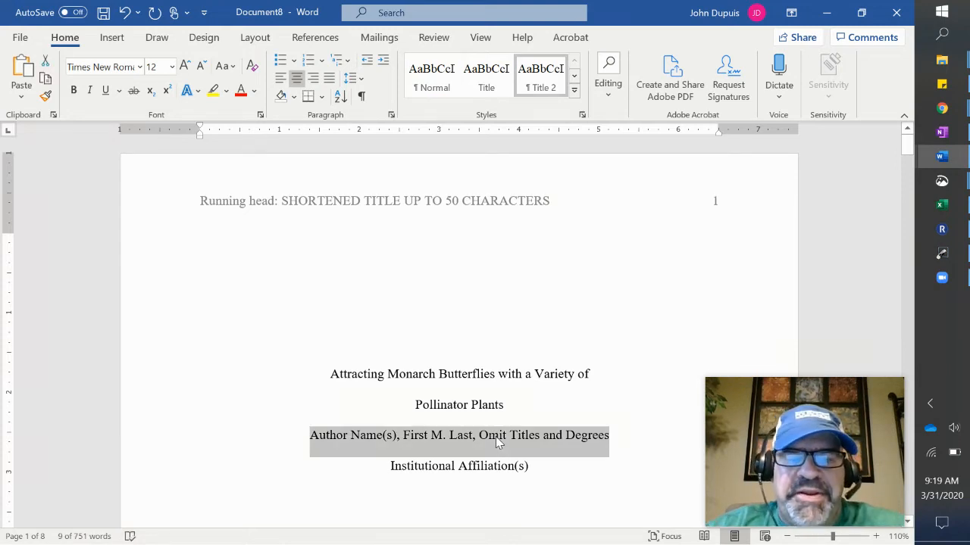
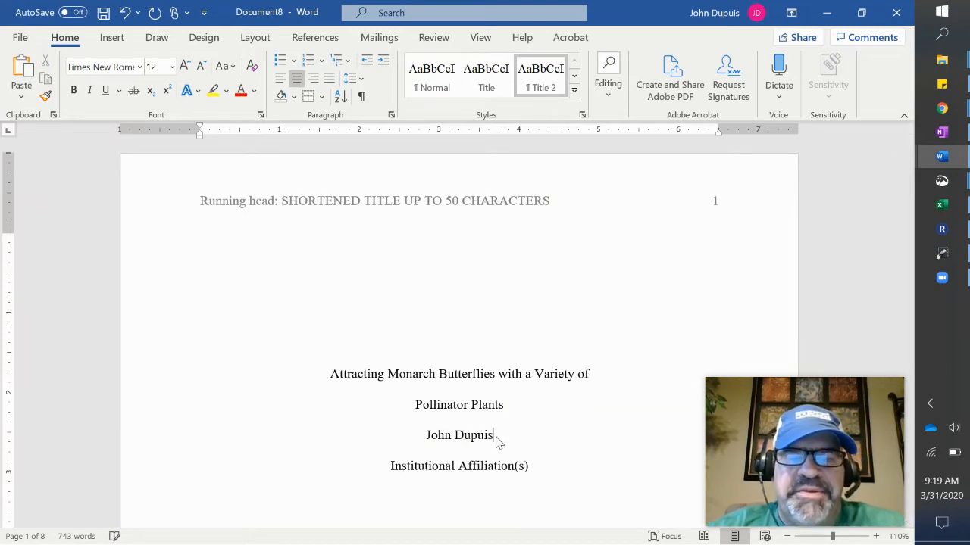
Enter the author's name and 'St. Thomas More Catholic High School' as the institutional affiliation.
{"action": "triple_click", "coordinate": [509, 479]}
{"action": "type", "text": "St. "}
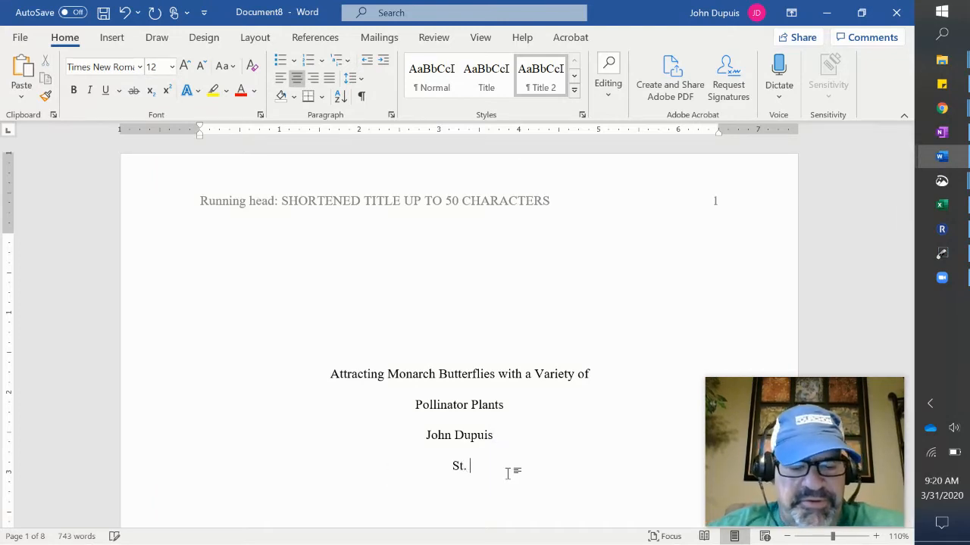
{"action": "type", "text": "Thomas More"}
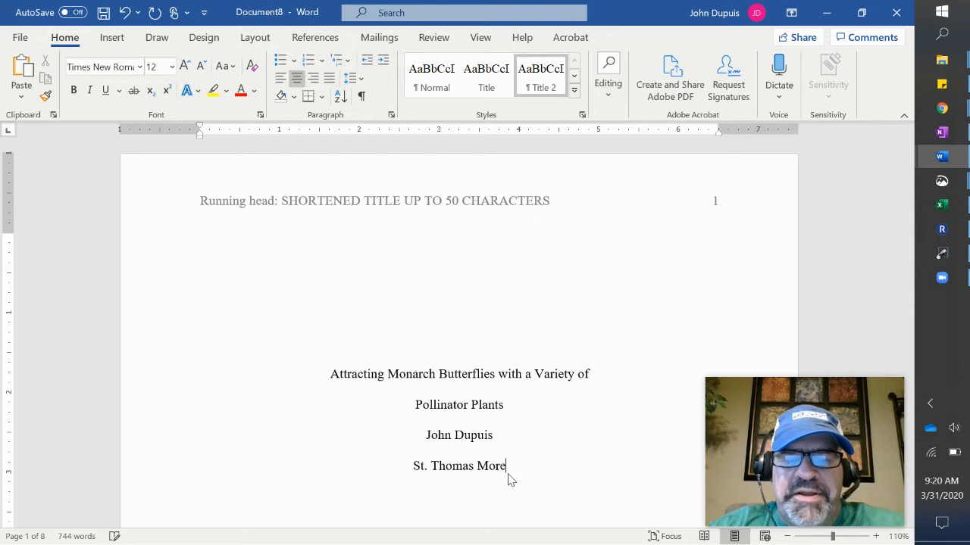
{"action": "type", "text": " Catho"}
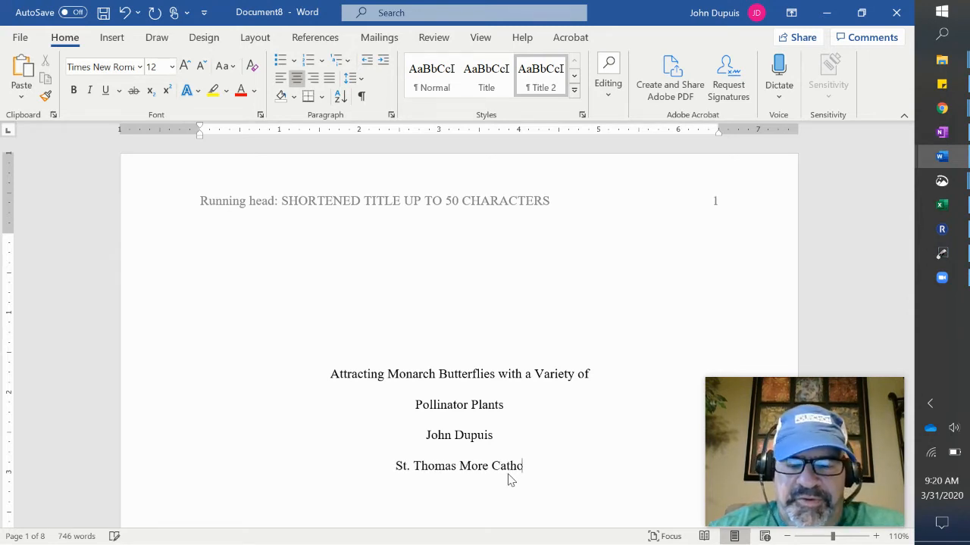
{"action": "type", "text": "lic High"}
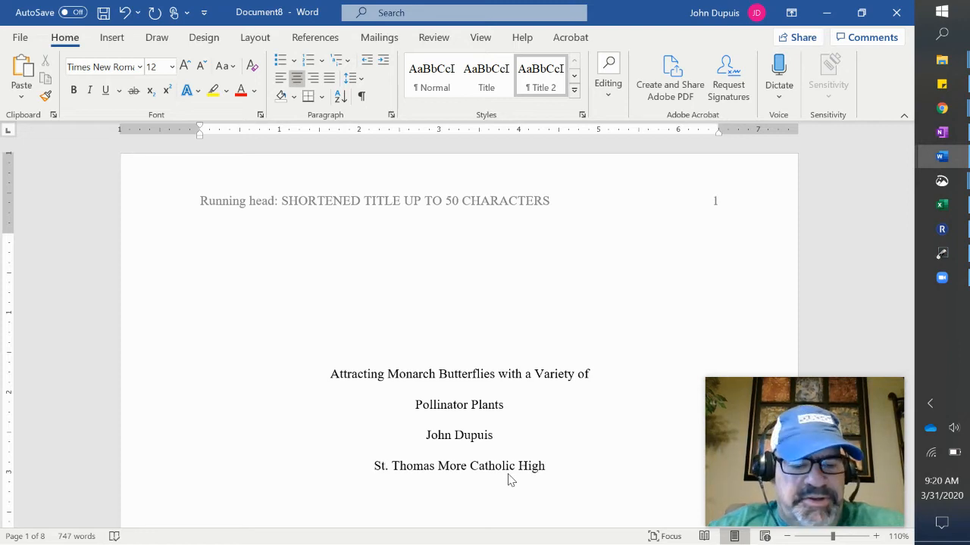
{"action": "type", "text": " School"}
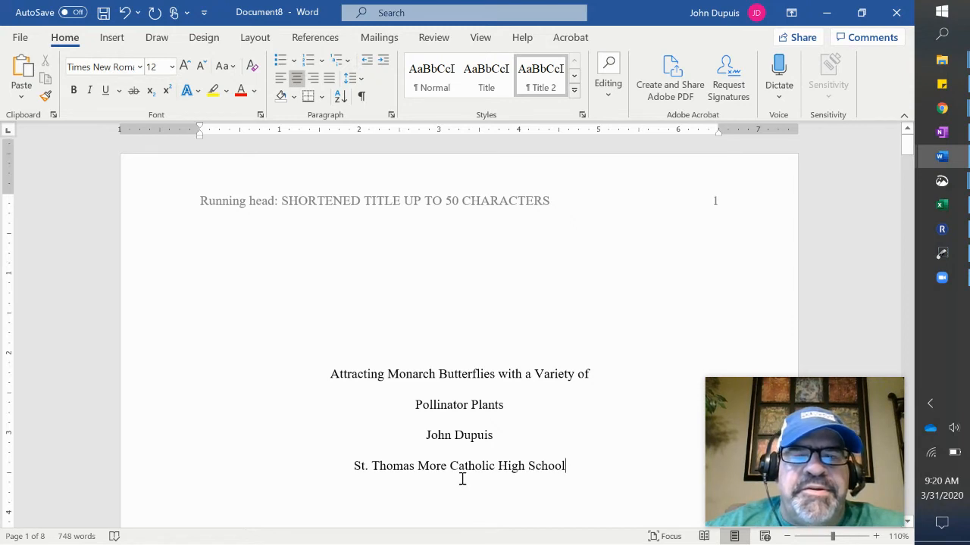
Delete the Author Note placeholder paragraph and then its 'Author Note' heading.
{"action": "scroll", "coordinate": [460, 479], "scroll_direction": "down", "scroll_amount": 5}
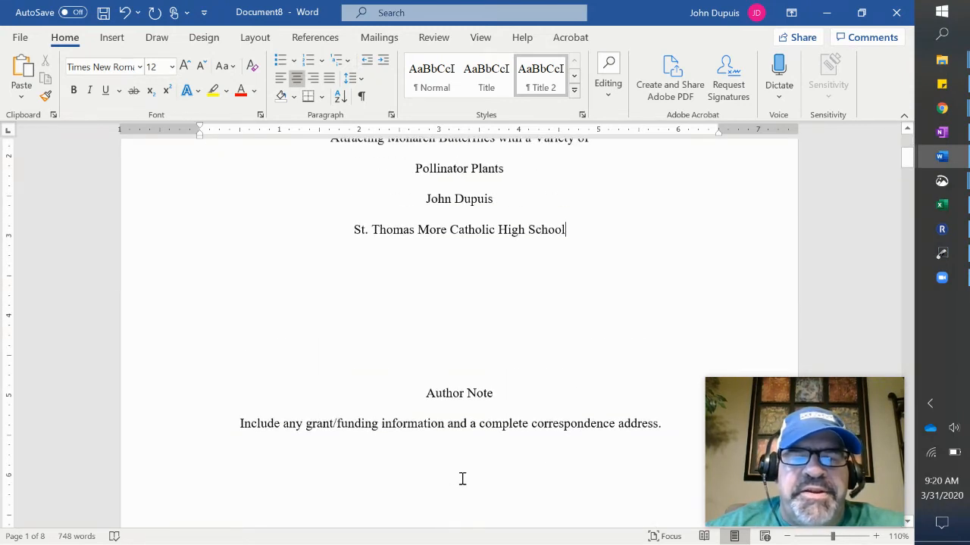
{"action": "triple_click", "coordinate": [656, 424]}
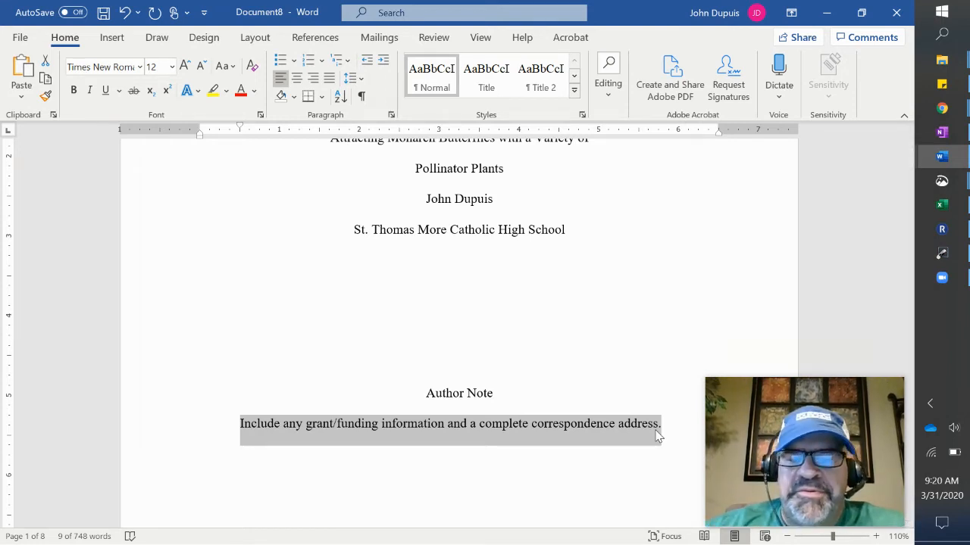
{"action": "key", "text": "Delete"}
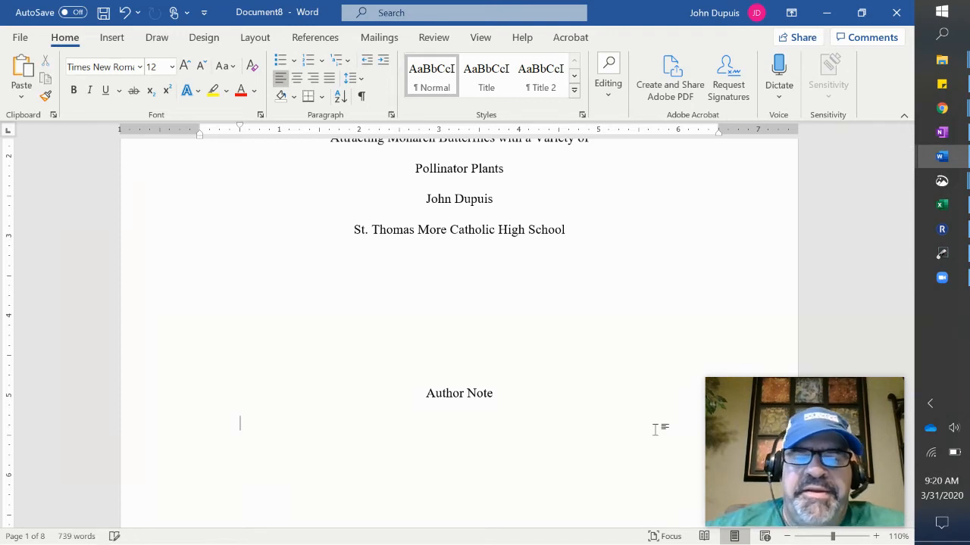
{"action": "left_click", "coordinate": [517, 399]}
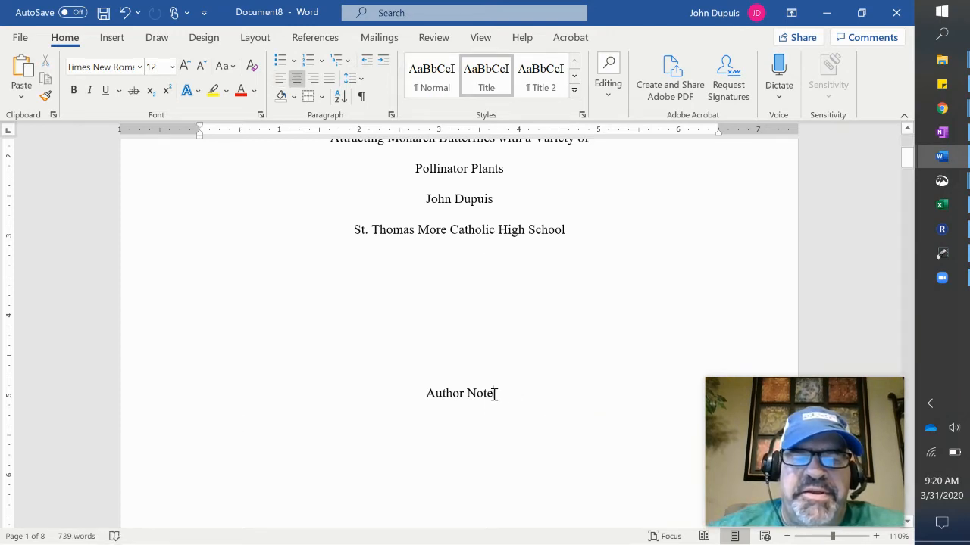
{"action": "left_click_drag", "start_coordinate": [502, 393], "coordinate": [428, 394]}
{"action": "key", "text": "Delete"}
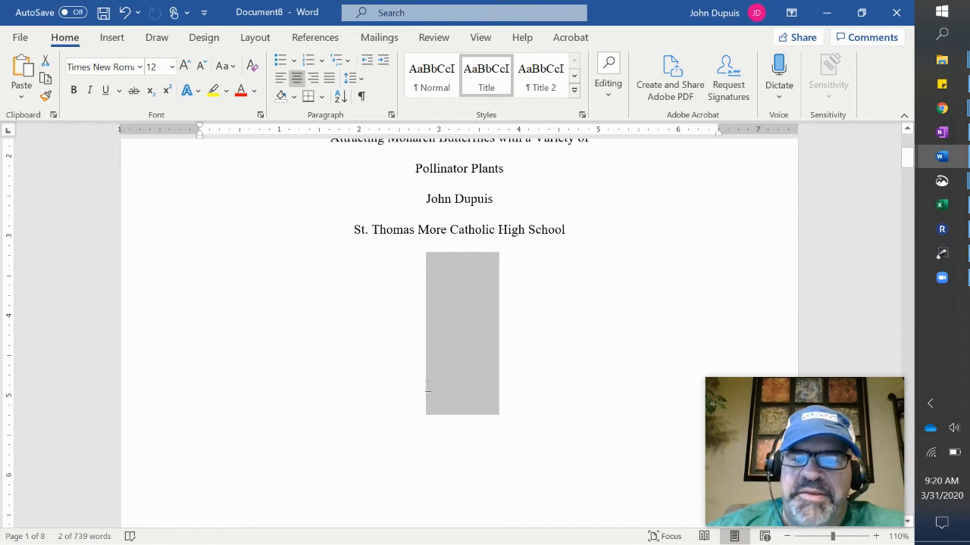
{"action": "scroll", "coordinate": [485, 432], "scroll_direction": "up", "scroll_amount": 3}
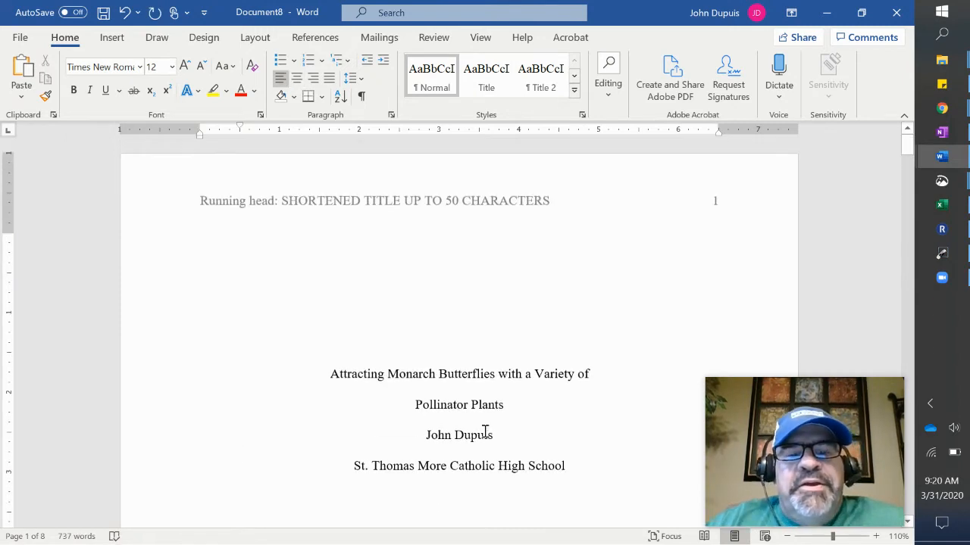
{"action": "scroll", "coordinate": [485, 432], "scroll_direction": "down", "scroll_amount": 10}
{"action": "scroll", "coordinate": [485, 436], "scroll_direction": "up", "scroll_amount": 10}
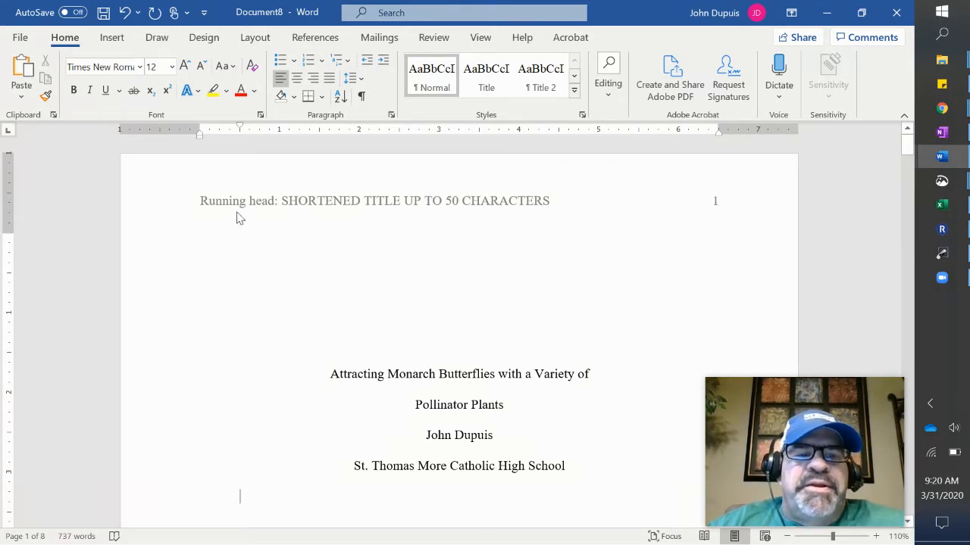
{"action": "left_click", "coordinate": [545, 205]}
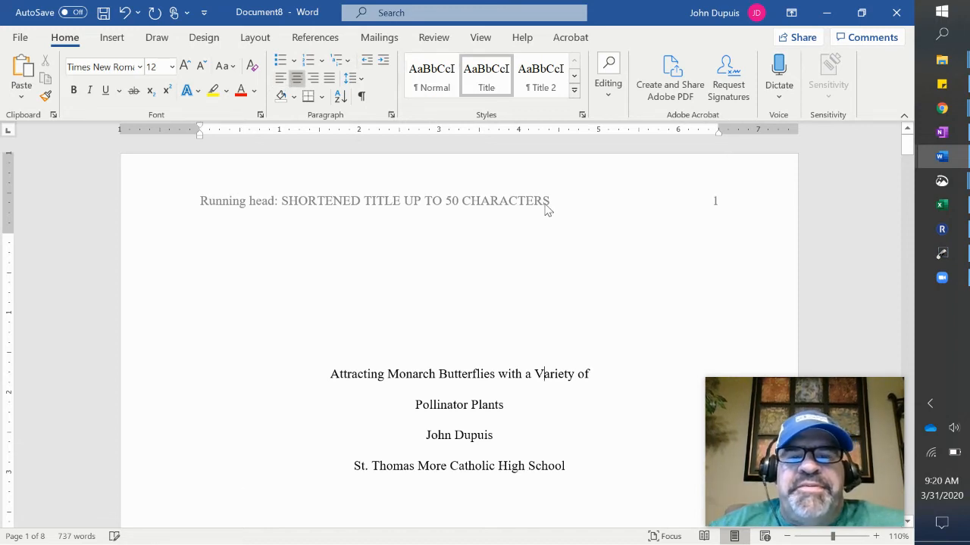
Replace the header placeholder with 'ATTRACTING MONARCHS WITH A VARIETY OF PLANTS' and select that text.
{"action": "double_click", "coordinate": [546, 205]}
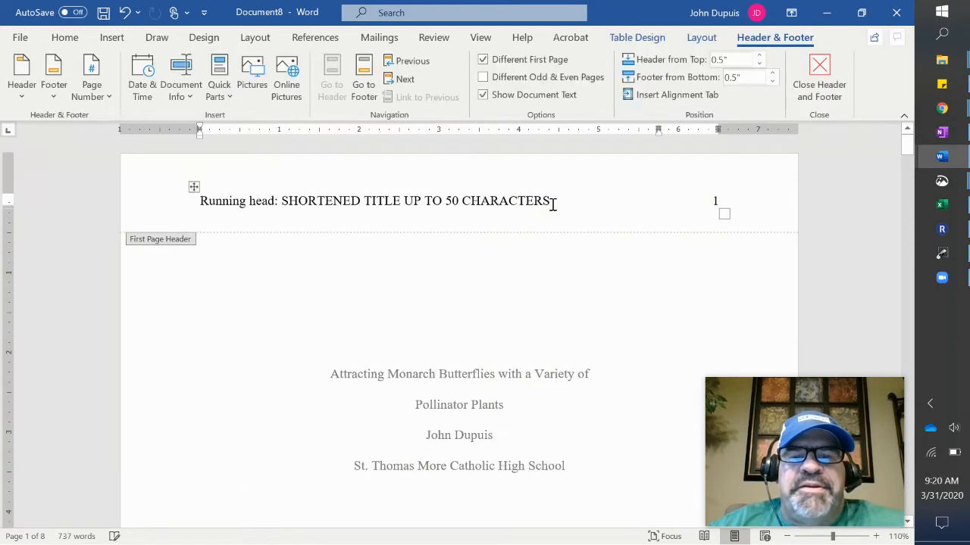
{"action": "left_click", "coordinate": [553, 205]}
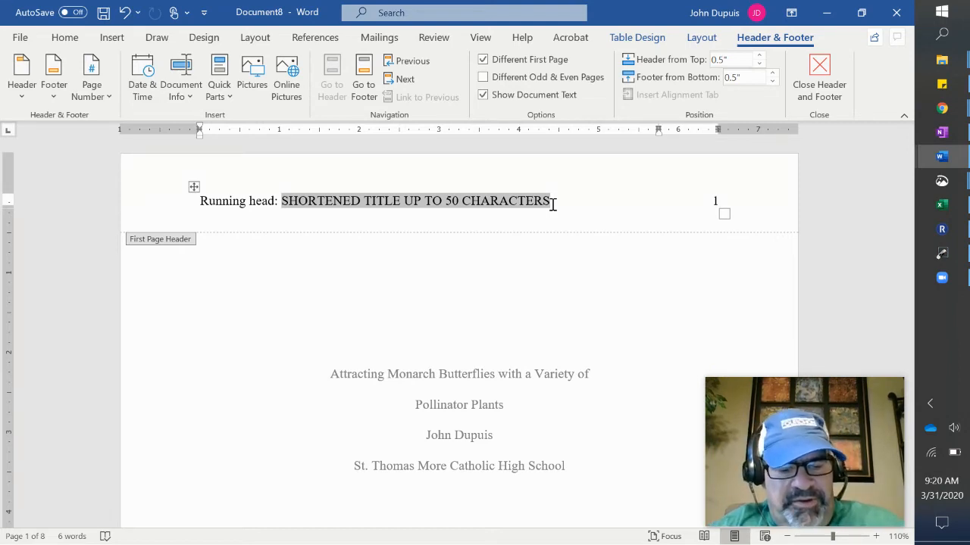
{"action": "type", "text": "ATTRACTING MONARCH BUTTERG"}
{"action": "key", "text": "BackSpace"}
{"action": "type", "text": "FLIES WITH A VAR"}
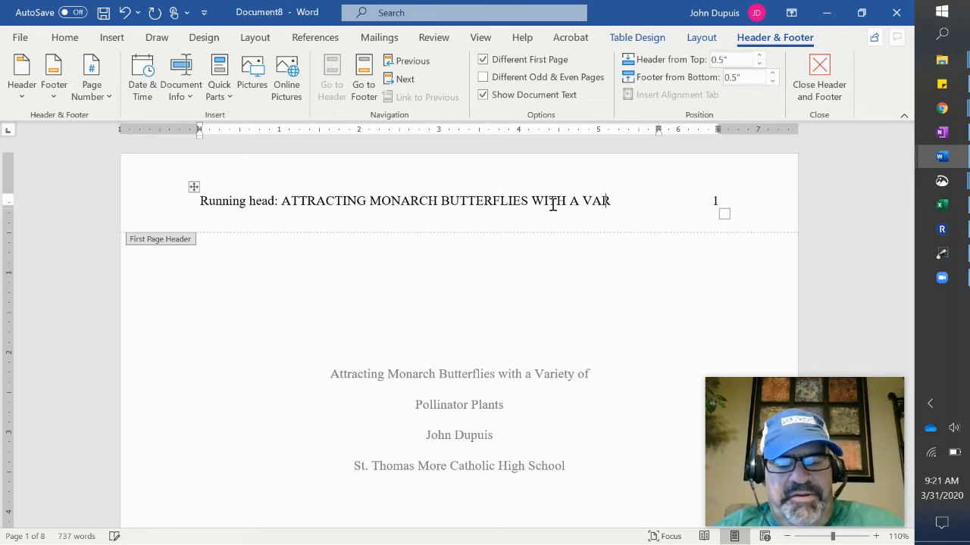
{"action": "type", "text": "IETY OF"}
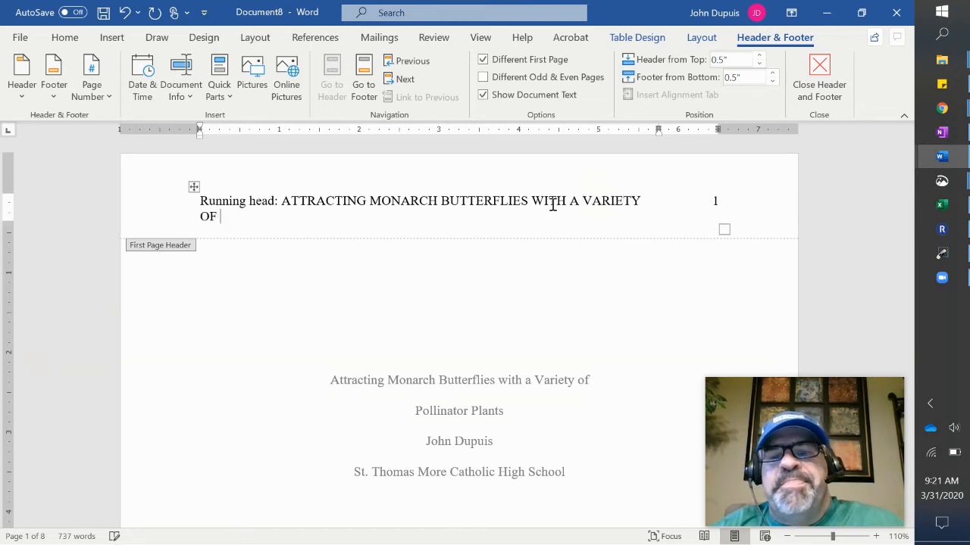
{"action": "key", "text": "BackSpace"}
{"action": "key", "text": "BackSpace"}
{"action": "key", "text": "BackSpace"}
{"action": "key", "text": "BackSpace"}
{"action": "key", "text": "BackSpace"}
{"action": "key", "text": "BackSpace"}
{"action": "key", "text": "BackSpace"}
{"action": "key", "text": "BackSpace"}
{"action": "key", "text": "BackSpace"}
{"action": "key", "text": "BackSpace"}
{"action": "key", "text": "BackSpace"}
{"action": "key", "text": "BackSpace"}
{"action": "key", "text": "BackSpace"}
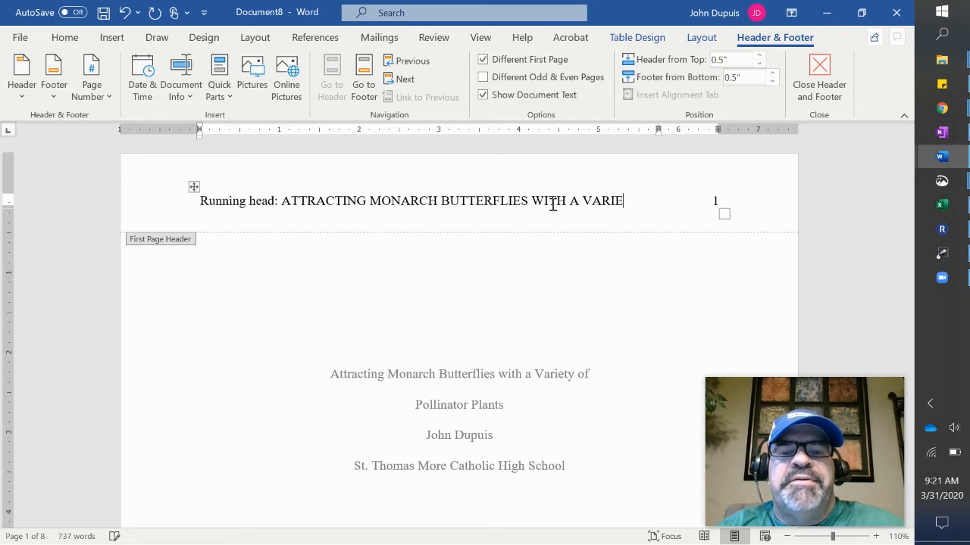
{"action": "key", "text": "BackSpace"}
{"action": "key", "text": "BackSpace"}
{"action": "key", "text": "BackSpace"}
{"action": "key", "text": "BackSpace"}
{"action": "key", "text": "BackSpace"}
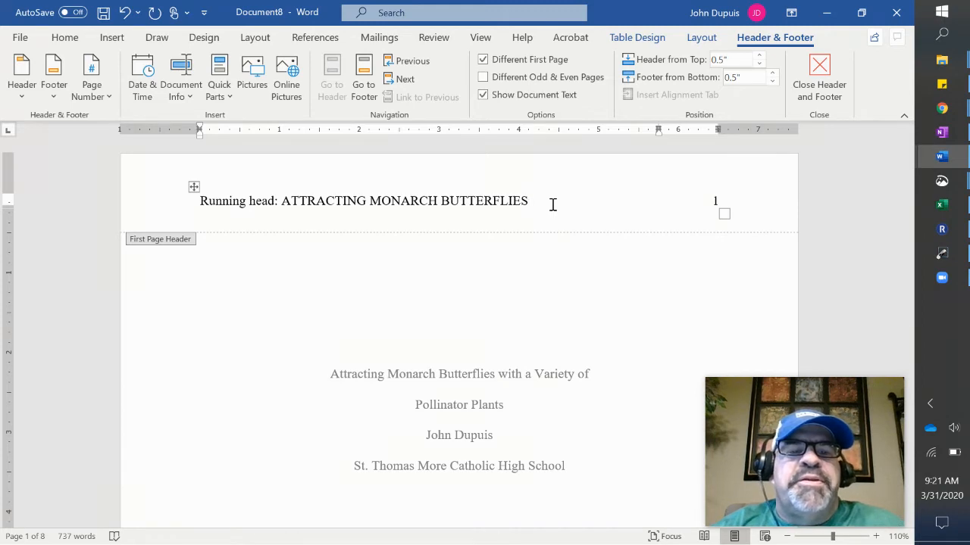
{"action": "key", "text": "BackSpace"}
{"action": "key", "text": "BackSpace"}
{"action": "key", "text": "BackSpace"}
{"action": "key", "text": "BackSpace"}
{"action": "key", "text": "BackSpace"}
{"action": "key", "text": "BackSpace"}
{"action": "key", "text": "BackSpace"}
{"action": "key", "text": "BackSpace"}
{"action": "key", "text": "BackSpace"}
{"action": "key", "text": "BackSpace"}
{"action": "key", "text": "BackSpace"}
{"action": "key", "text": "BackSpace"}
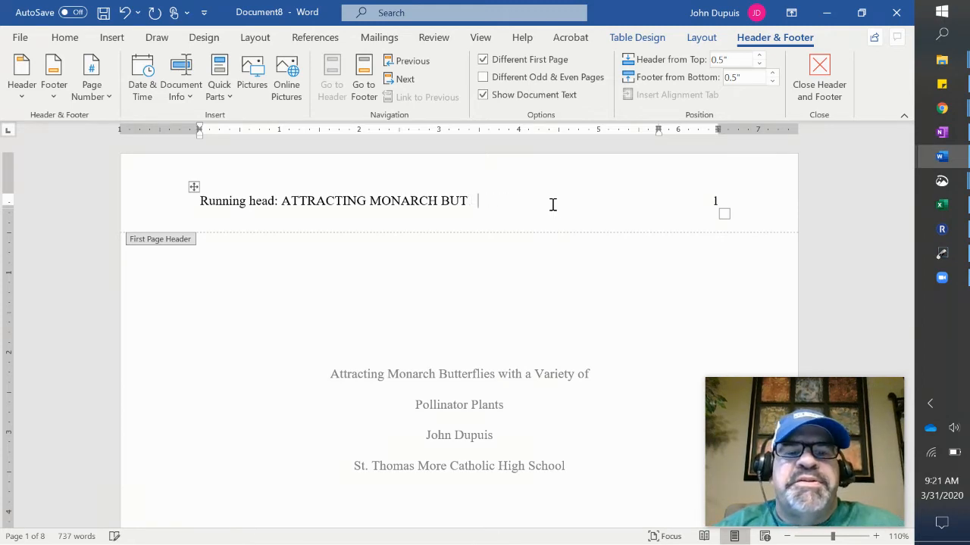
{"action": "type", "text": "S WITH "}
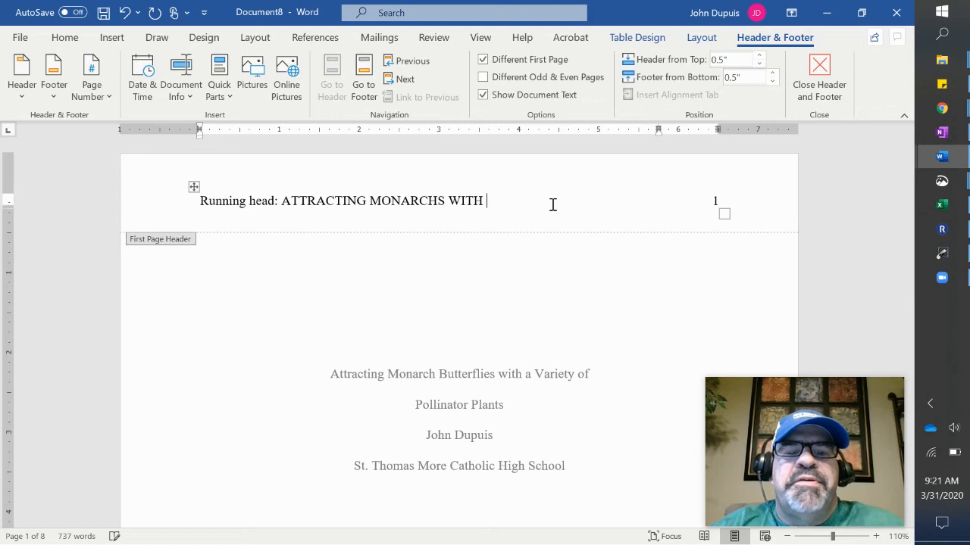
{"action": "type", "text": "A VARIET"}
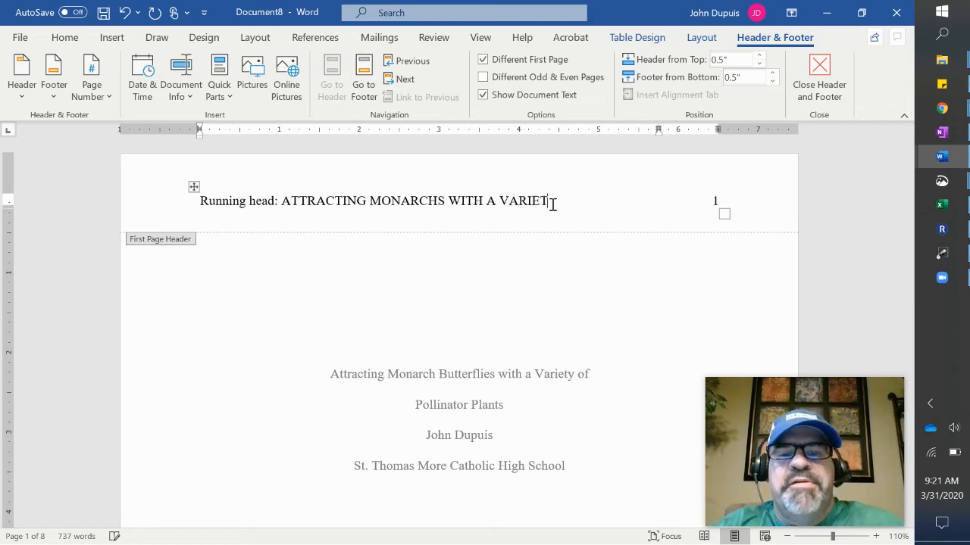
{"action": "type", "text": "Y OF PLANTS"}
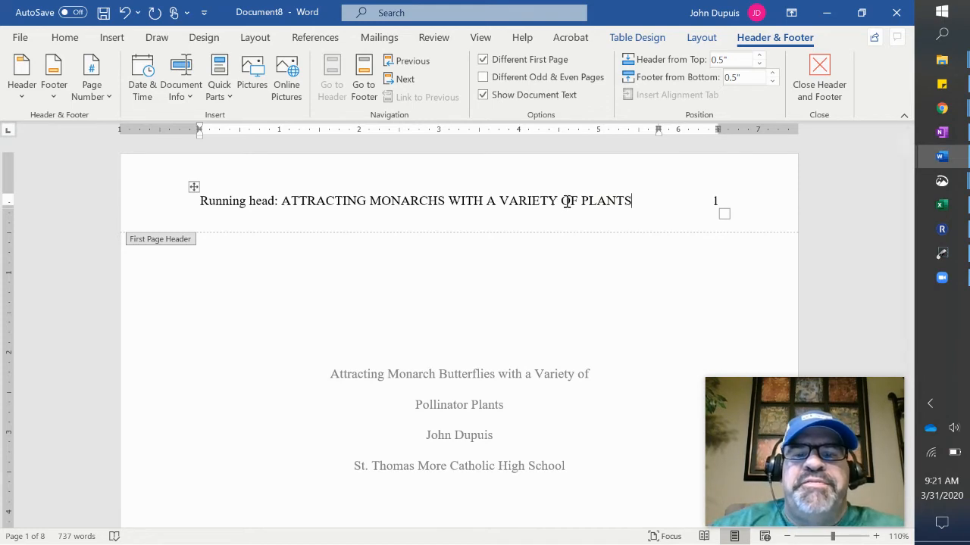
{"action": "left_click_drag", "start_coordinate": [635, 201], "coordinate": [296, 206]}
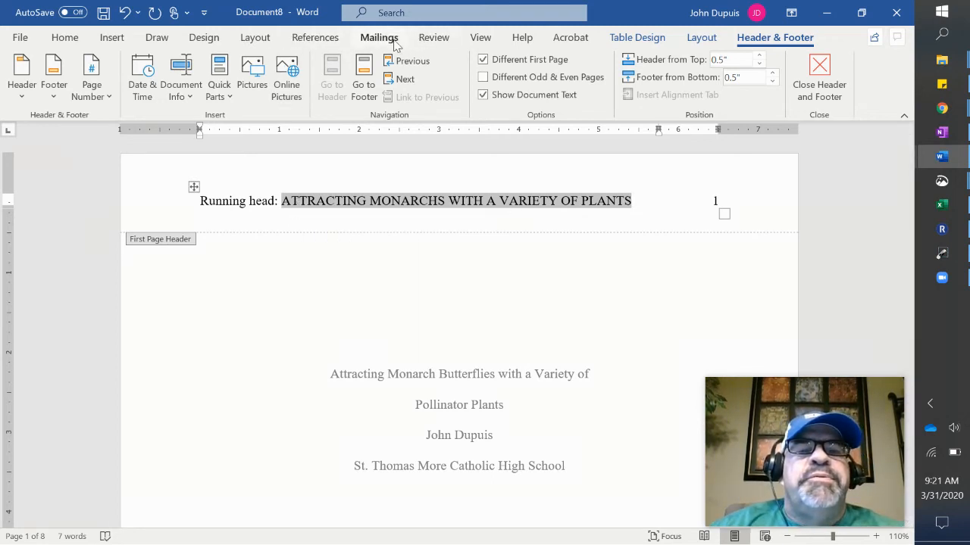
{"action": "left_click", "coordinate": [436, 41]}
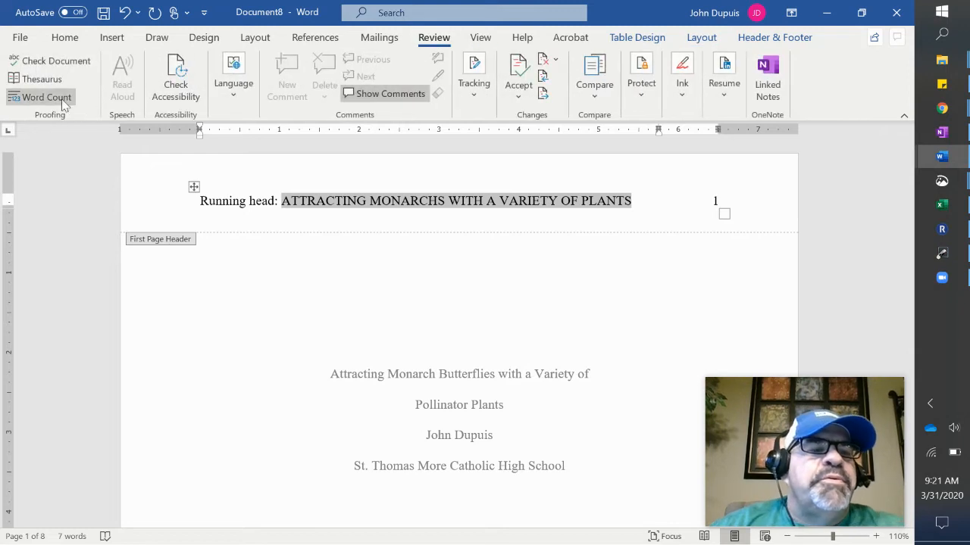
Run Word Count on the selected running head, confirming 7 words and 44 characters.
{"action": "left_click", "coordinate": [60, 97]}
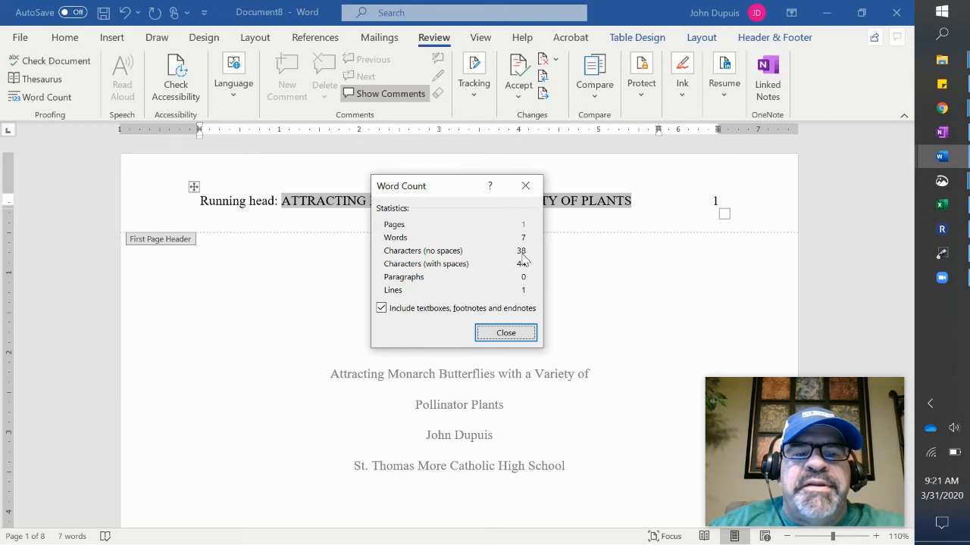
{"action": "left_click", "coordinate": [506, 334]}
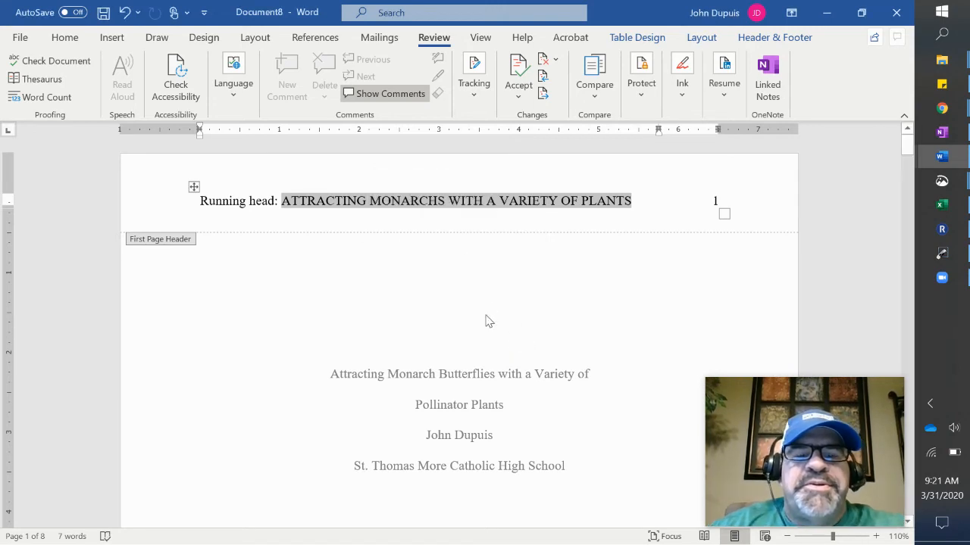
{"action": "left_click", "coordinate": [629, 203]}
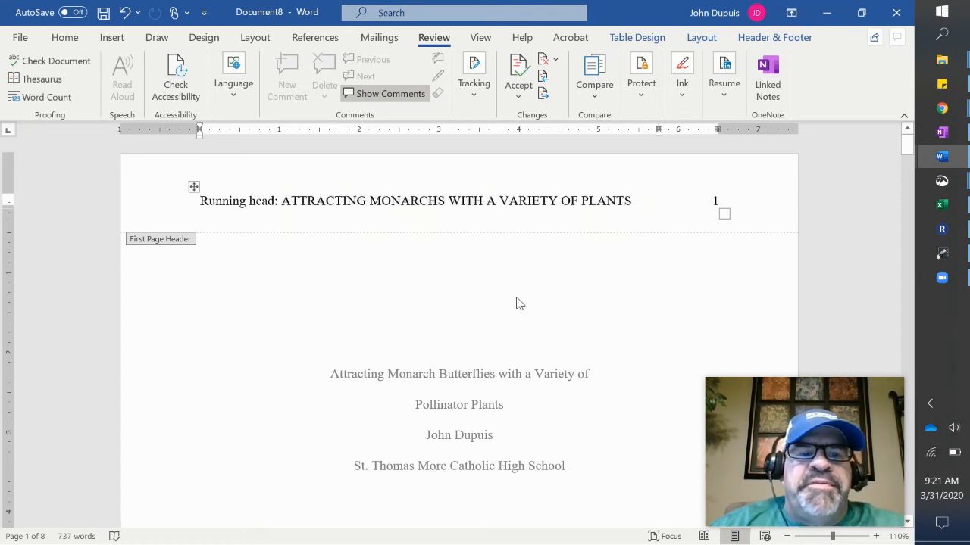
{"action": "scroll", "coordinate": [365, 273], "scroll_direction": "down", "scroll_amount": 2}
{"action": "scroll", "coordinate": [365, 274], "scroll_direction": "down", "scroll_amount": 10}
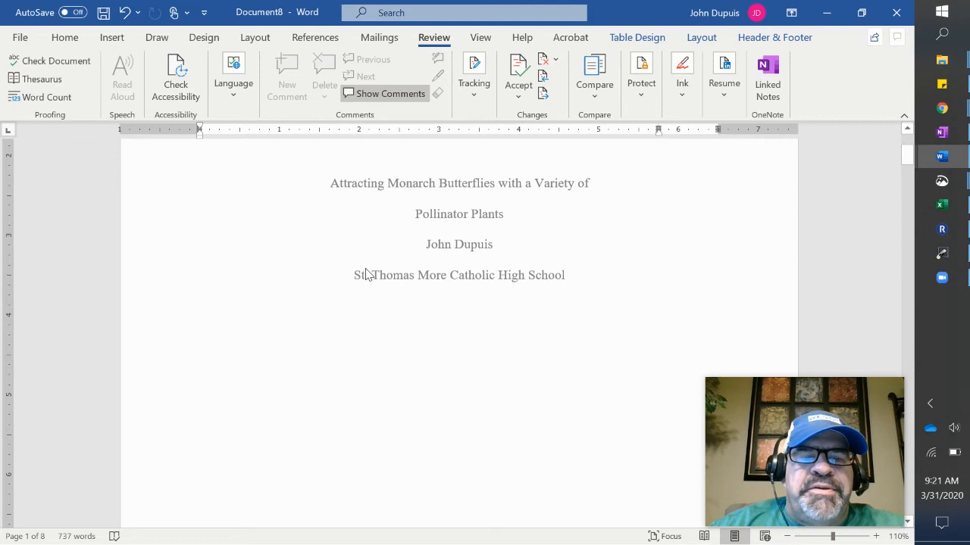
{"action": "scroll", "coordinate": [365, 275], "scroll_direction": "down", "scroll_amount": 6}
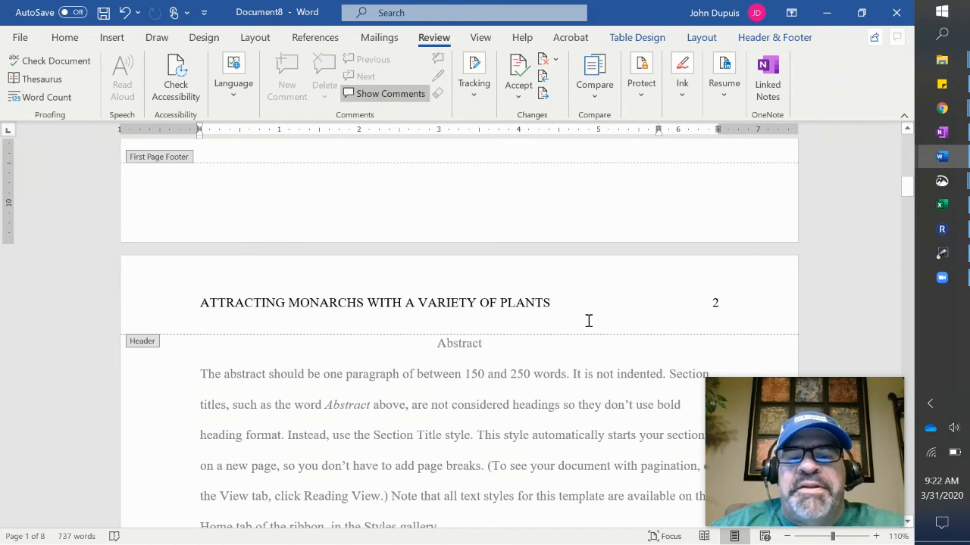
{"action": "scroll", "coordinate": [588, 321], "scroll_direction": "down", "scroll_amount": 2}
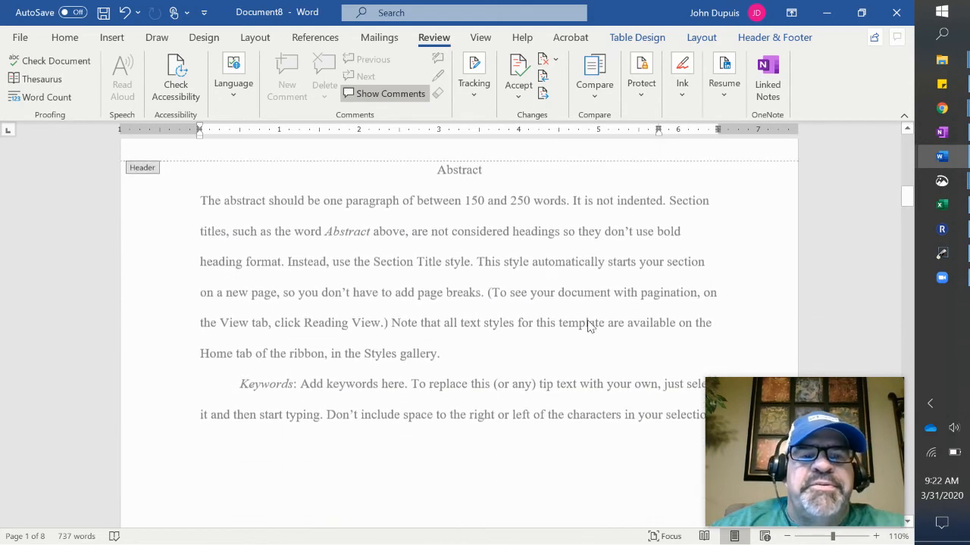
{"action": "left_click", "coordinate": [552, 226]}
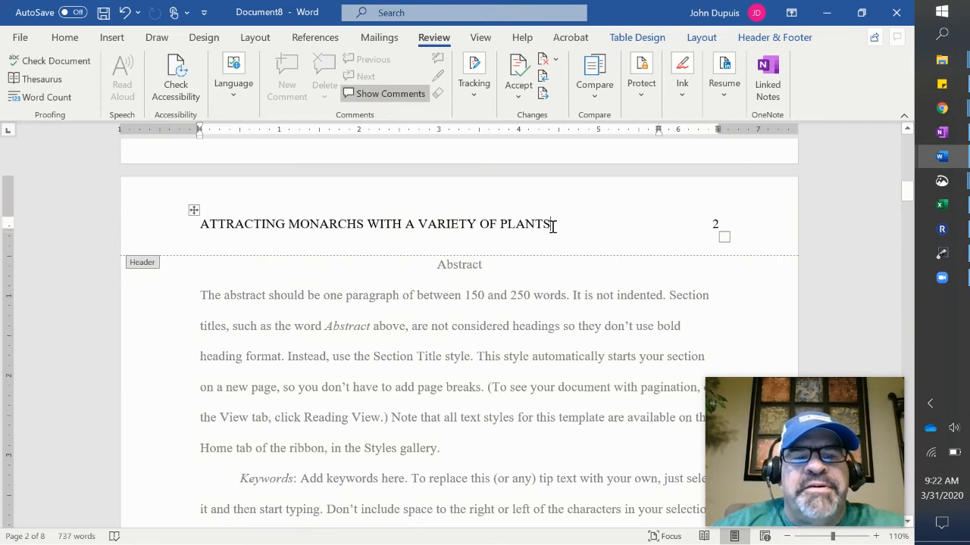
{"action": "scroll", "coordinate": [552, 229], "scroll_direction": "up", "scroll_amount": 15}
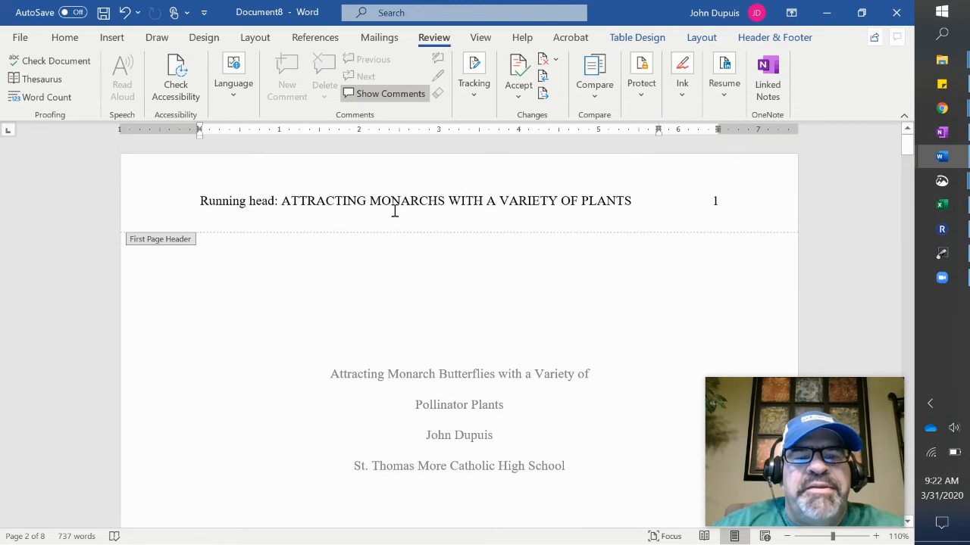
{"action": "scroll", "coordinate": [530, 239], "scroll_direction": "down", "scroll_amount": 10}
{"action": "scroll", "coordinate": [519, 244], "scroll_direction": "down", "scroll_amount": 5}
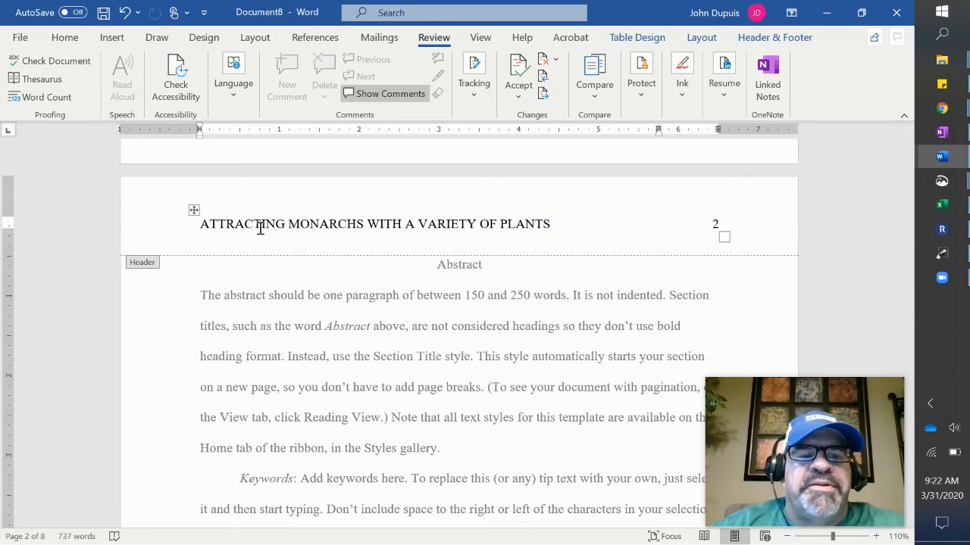
{"action": "scroll", "coordinate": [260, 231], "scroll_direction": "down", "scroll_amount": 8}
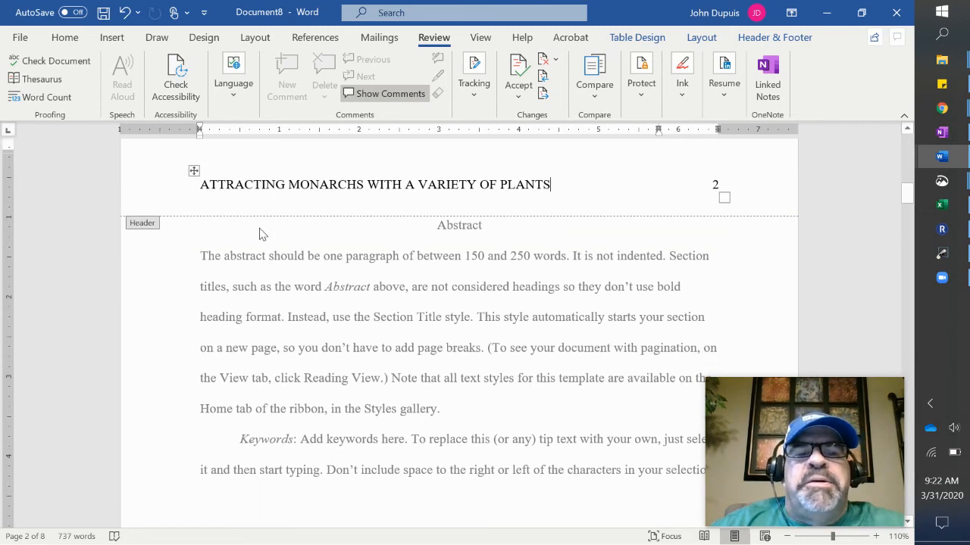
{"action": "scroll", "coordinate": [260, 233], "scroll_direction": "down", "scroll_amount": 8}
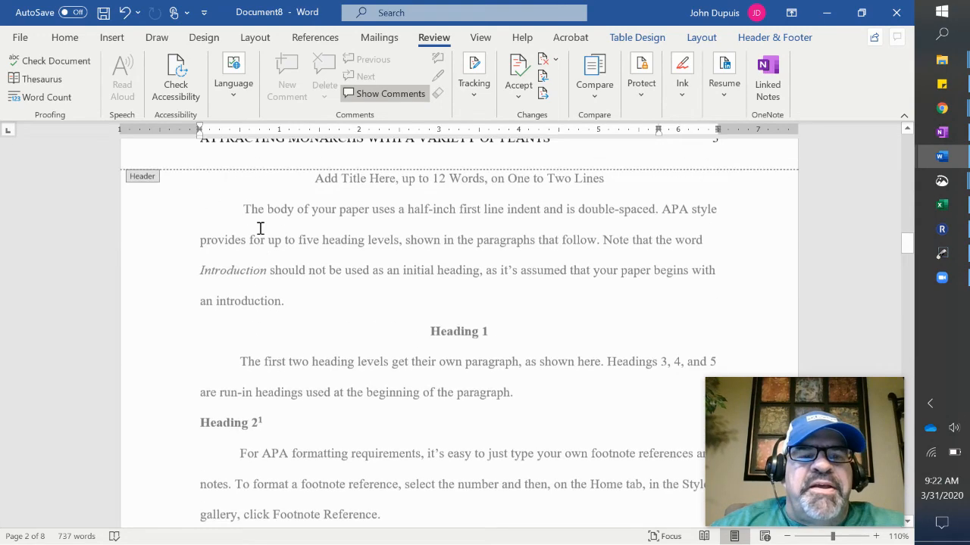
{"action": "scroll", "coordinate": [259, 230], "scroll_direction": "up", "scroll_amount": 3}
{"action": "scroll", "coordinate": [260, 230], "scroll_direction": "down", "scroll_amount": 10}
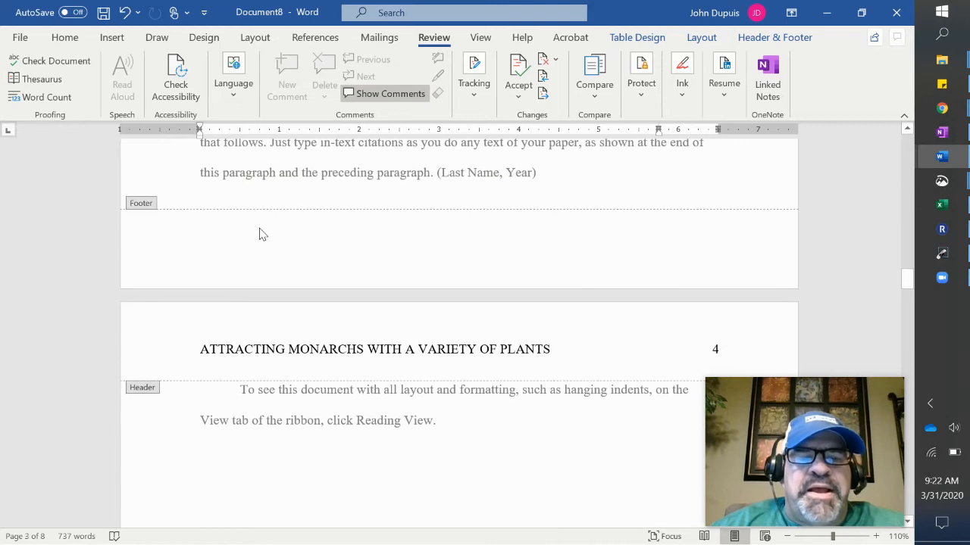
{"action": "scroll", "coordinate": [260, 234], "scroll_direction": "up", "scroll_amount": 12}
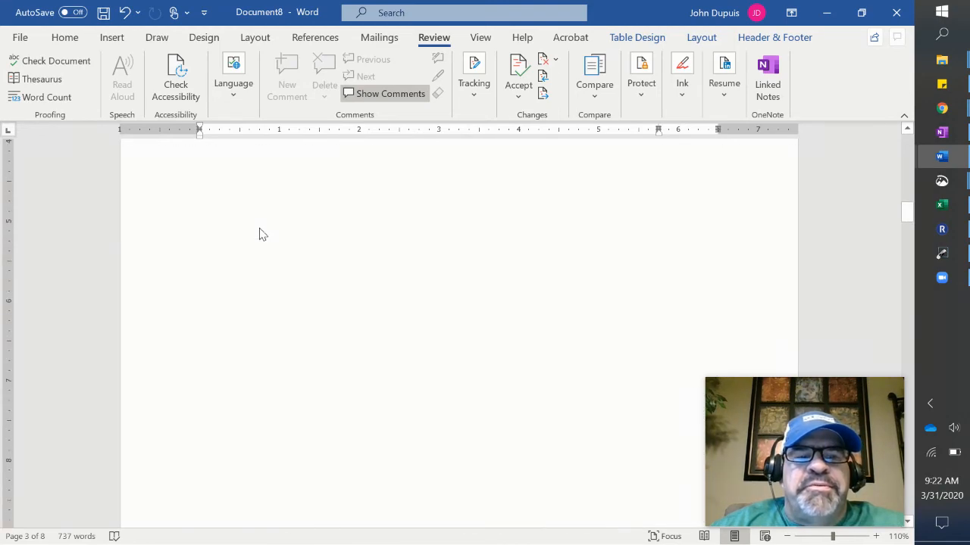
{"action": "scroll", "coordinate": [260, 231], "scroll_direction": "up", "scroll_amount": 20}
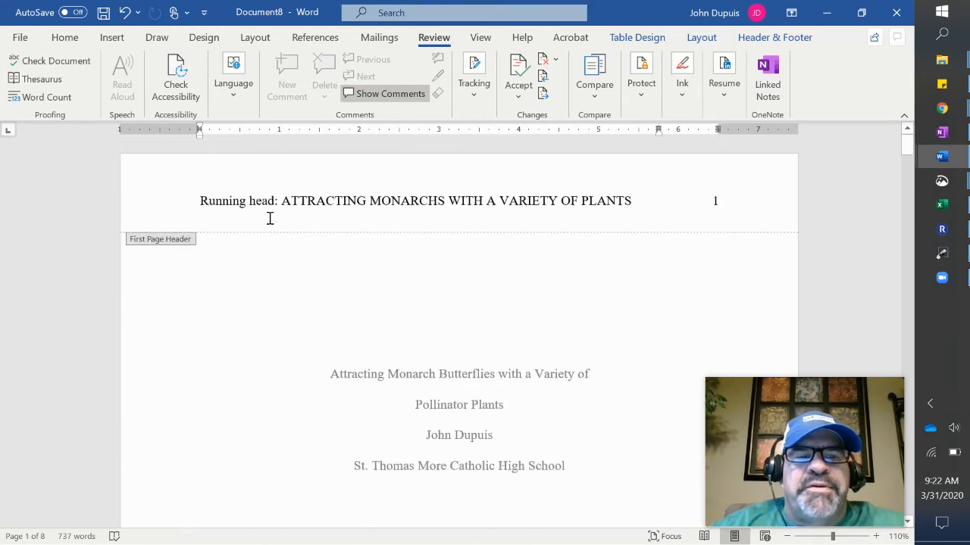